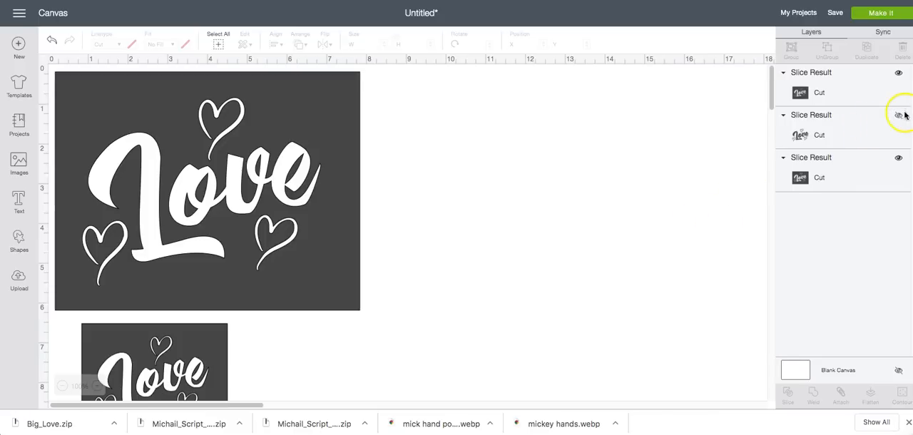
Reveal the hidden Love lettering layer, place it beside the large dark rectangle and colour it black
{"action": "left_click", "coordinate": [900, 117]}
{"action": "left_click_drag", "start_coordinate": [475, 240], "coordinate": [684, 224]}
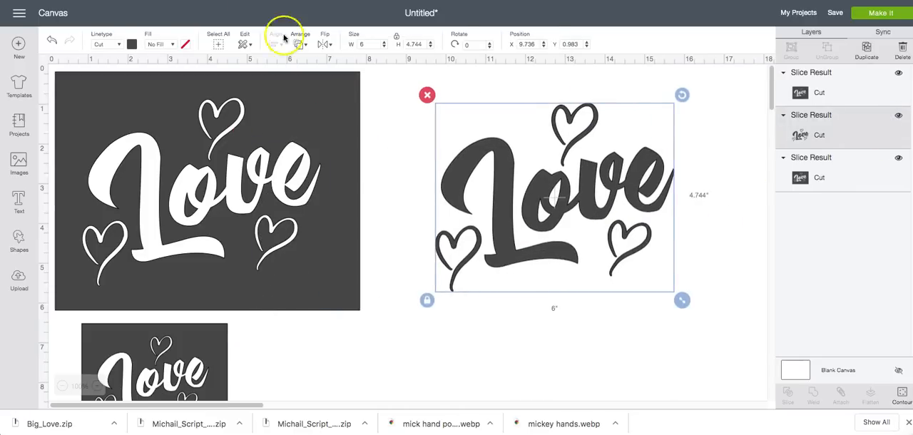
{"action": "left_click", "coordinate": [132, 45]}
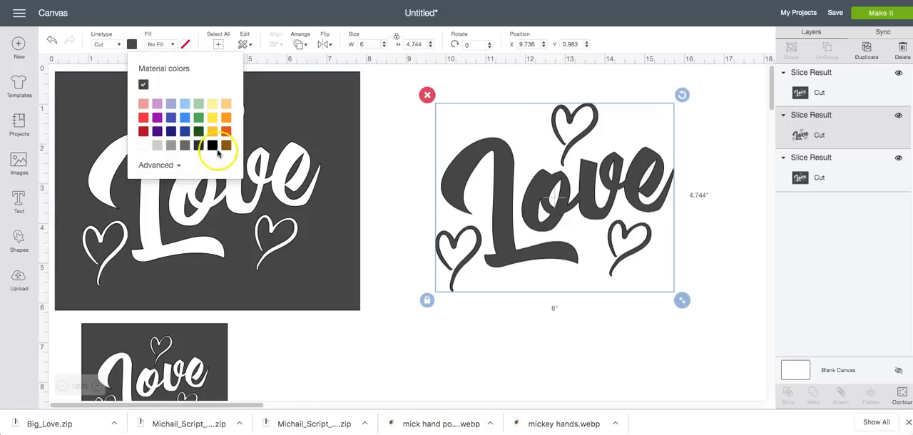
{"action": "left_click", "coordinate": [213, 146]}
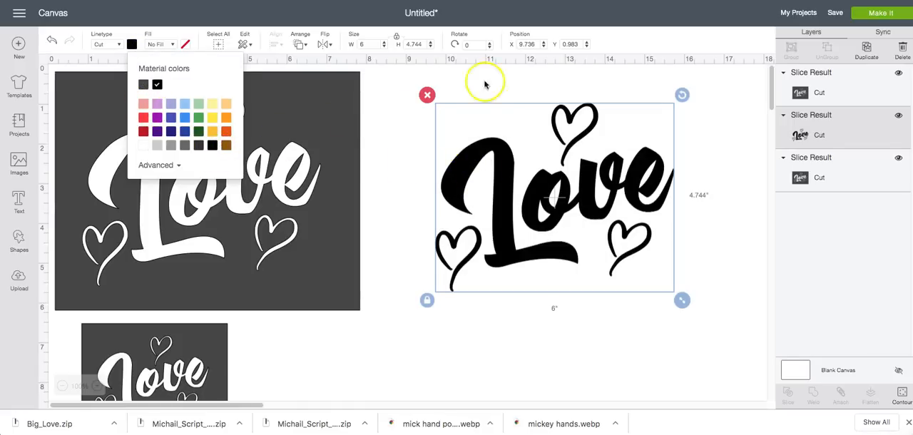
Nudge the black Love lettering slightly down and hide its layer again
{"action": "left_click", "coordinate": [398, 112]}
{"action": "left_click_drag", "start_coordinate": [560, 208], "coordinate": [556, 227]}
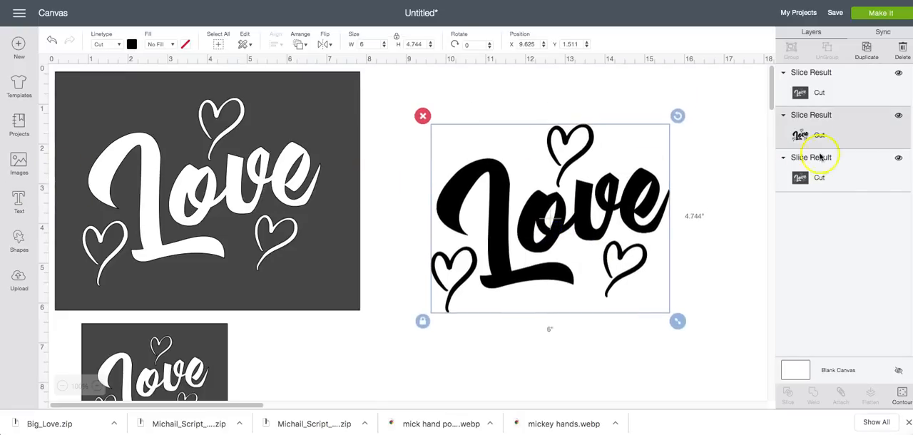
{"action": "left_click", "coordinate": [900, 116]}
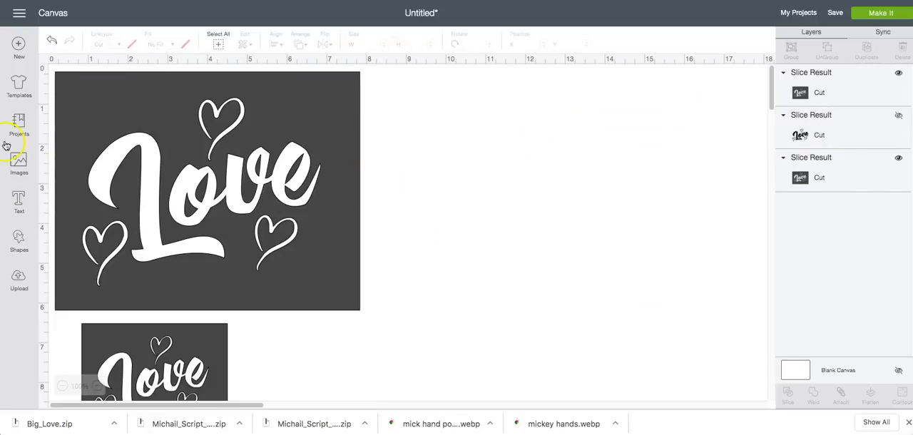
{"action": "left_click", "coordinate": [18, 203]}
{"action": "left_click", "coordinate": [98, 72]}
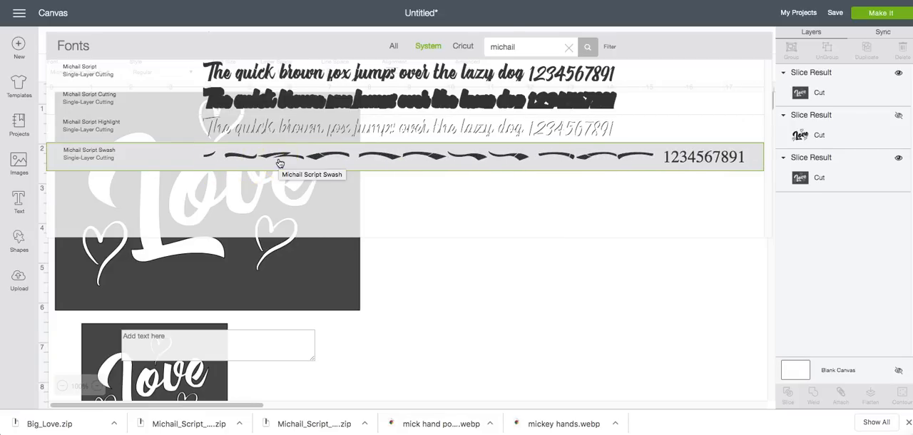
{"action": "left_click", "coordinate": [481, 278]}
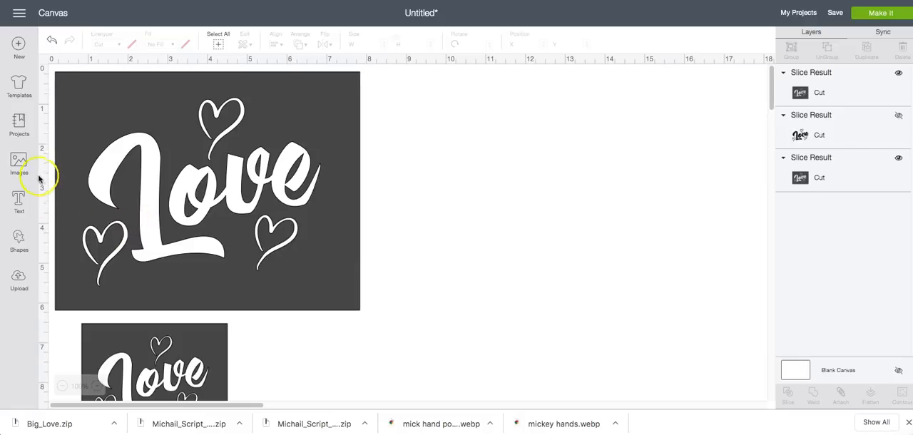
Add a new text reading "Love" in the Michail Script font
{"action": "left_click", "coordinate": [19, 202]}
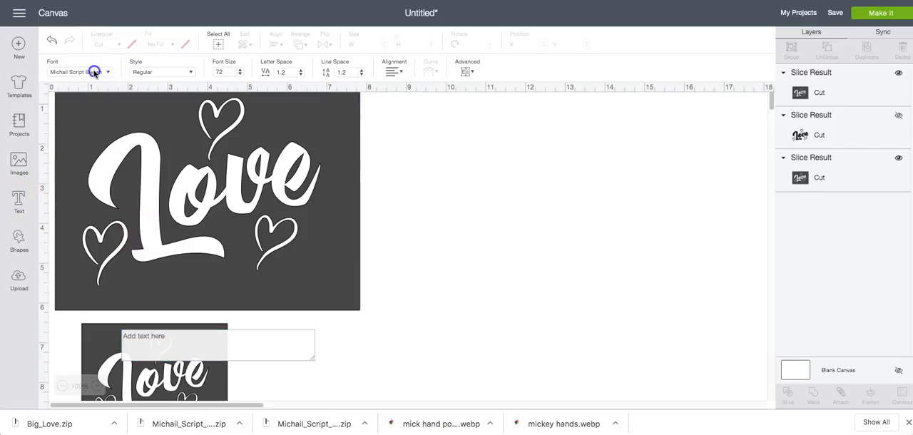
{"action": "left_click", "coordinate": [92, 70]}
{"action": "left_click", "coordinate": [243, 77]}
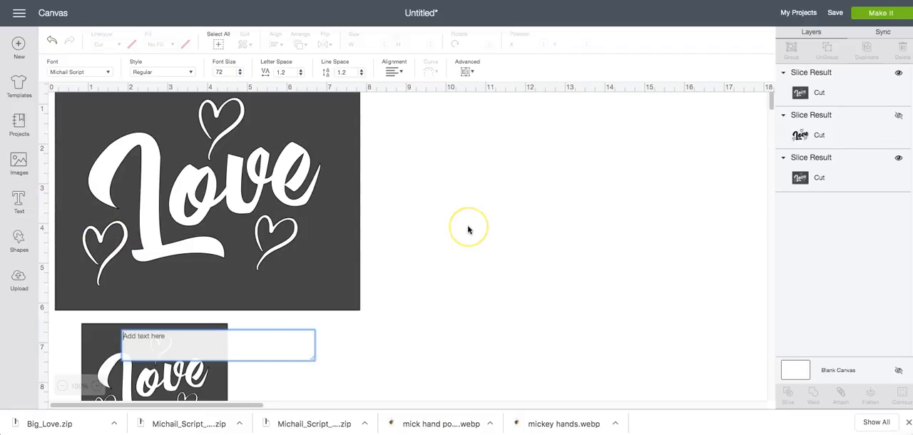
{"action": "type", "text": "Love"}
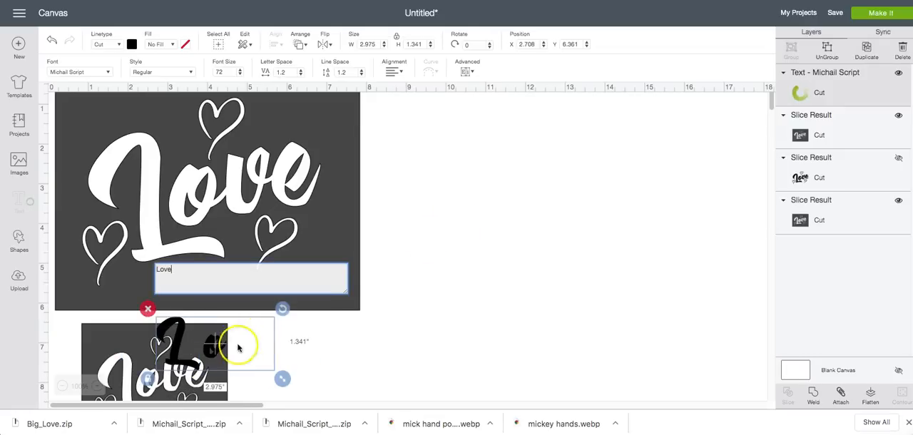
Hide the smaller dark rectangle's layer and move the Love text onto the empty canvas beside the large rectangle
{"action": "left_click", "coordinate": [239, 347]}
{"action": "left_click_drag", "start_coordinate": [238, 347], "coordinate": [472, 155]}
{"action": "left_click", "coordinate": [900, 119]}
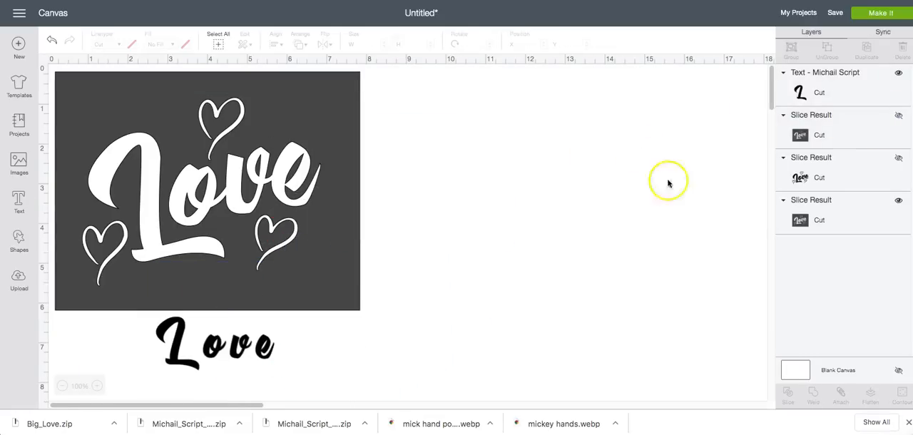
{"action": "left_click_drag", "start_coordinate": [245, 347], "coordinate": [598, 171]}
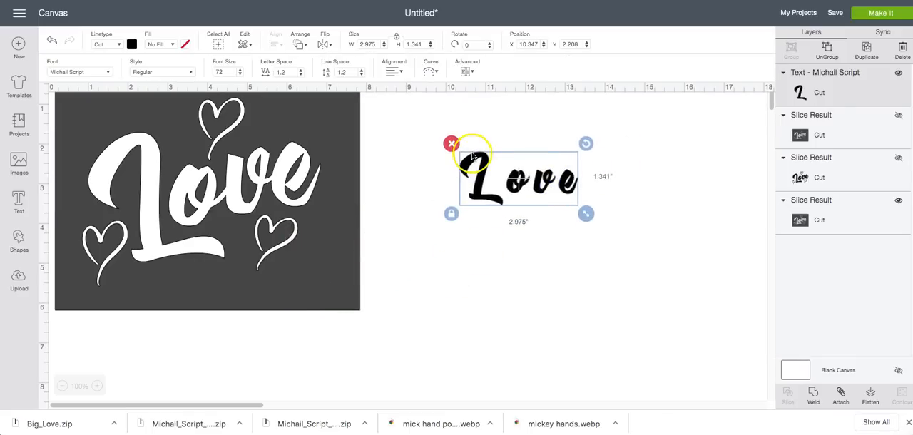
Tighten the Love text's letter spacing to 0.3
{"action": "left_click", "coordinate": [301, 76]}
{"action": "left_click", "coordinate": [301, 75]}
{"action": "left_click", "coordinate": [301, 76]}
{"action": "left_click", "coordinate": [301, 76]}
{"action": "left_click", "coordinate": [301, 76]}
{"action": "left_click", "coordinate": [301, 76]}
{"action": "left_click", "coordinate": [301, 75]}
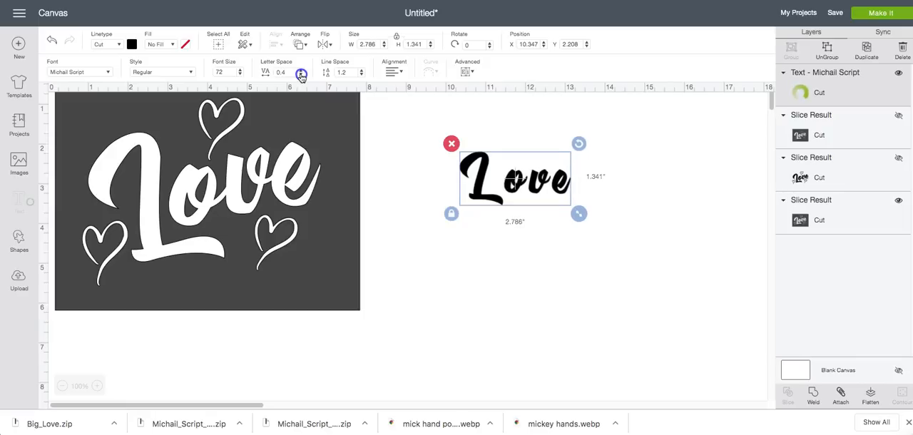
{"action": "left_click", "coordinate": [300, 76]}
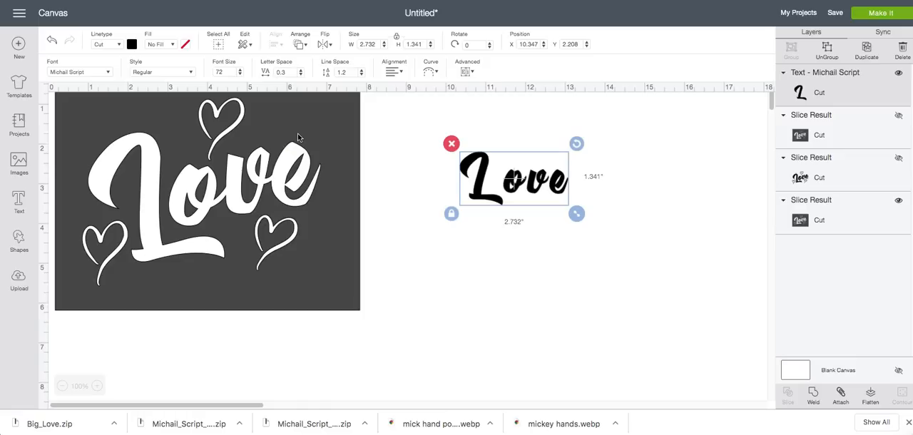
Ungroup the Love text into separate letters, tilting the L and tucking the o in beside it
{"action": "left_click", "coordinate": [827, 49]}
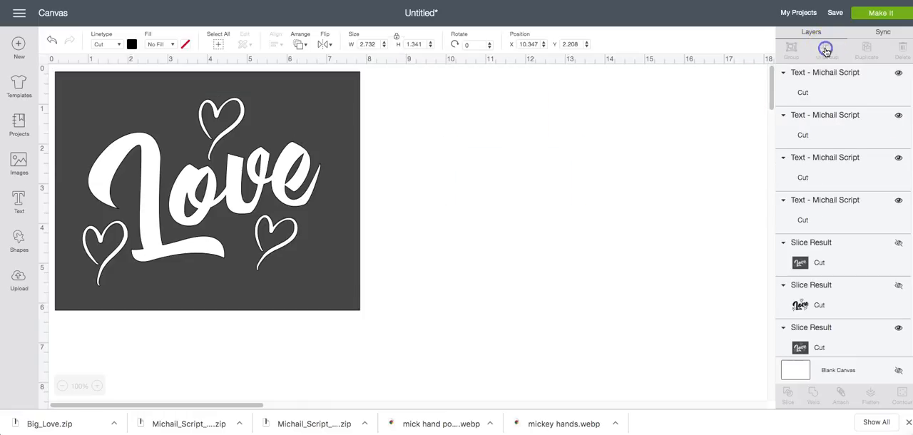
{"action": "left_click", "coordinate": [473, 192]}
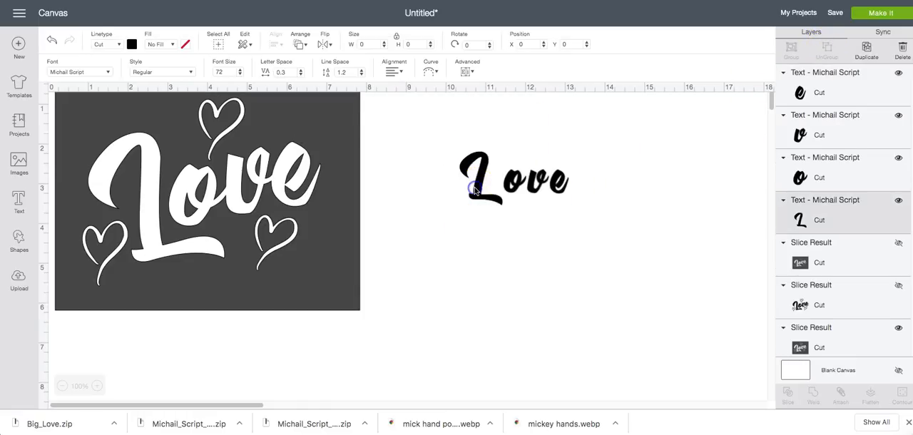
{"action": "left_click_drag", "start_coordinate": [510, 143], "coordinate": [499, 136]}
{"action": "left_click_drag", "start_coordinate": [515, 184], "coordinate": [550, 187]}
{"action": "left_click", "coordinate": [51, 40]}
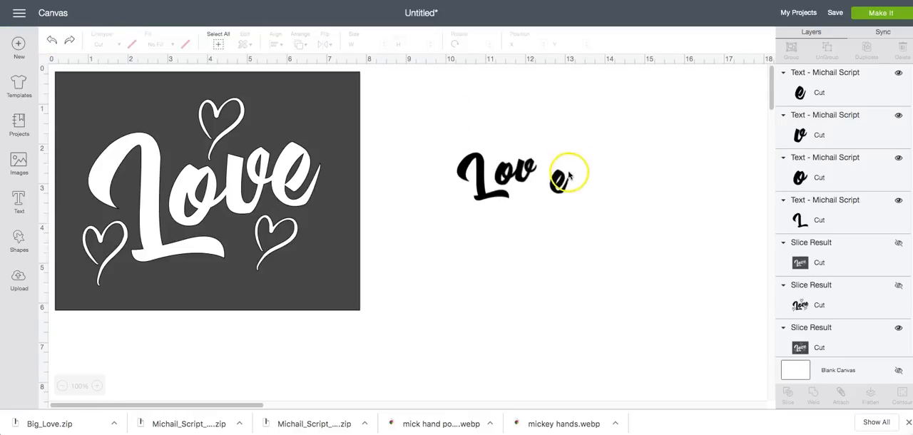
Tilt the v and e and move them up against the o so the word slants upward
{"action": "left_click", "coordinate": [535, 167]}
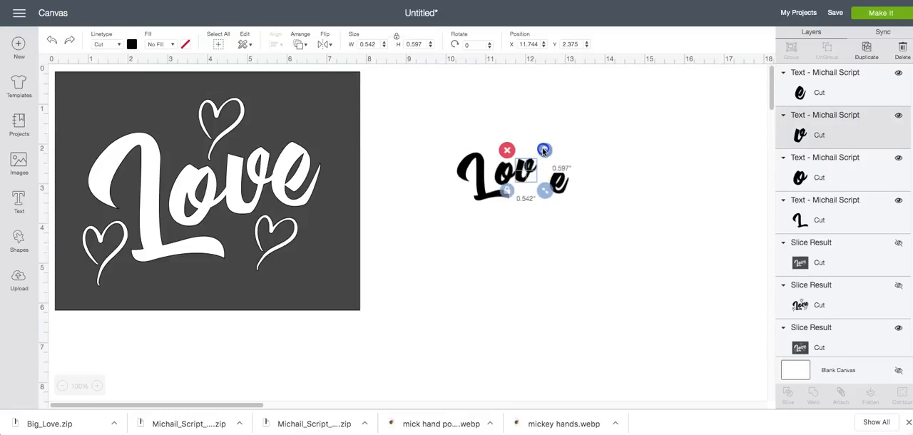
{"action": "left_click_drag", "start_coordinate": [541, 145], "coordinate": [547, 162]}
{"action": "left_click", "coordinate": [560, 182]}
{"action": "left_click", "coordinate": [602, 182]}
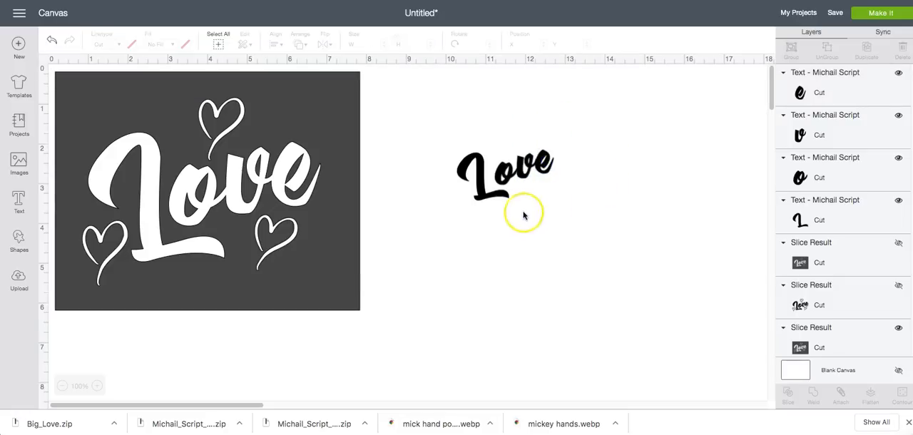
Select all four Love letters together and recolour them red
{"action": "left_click_drag", "start_coordinate": [428, 139], "coordinate": [603, 234]}
{"action": "left_click", "coordinate": [132, 44]}
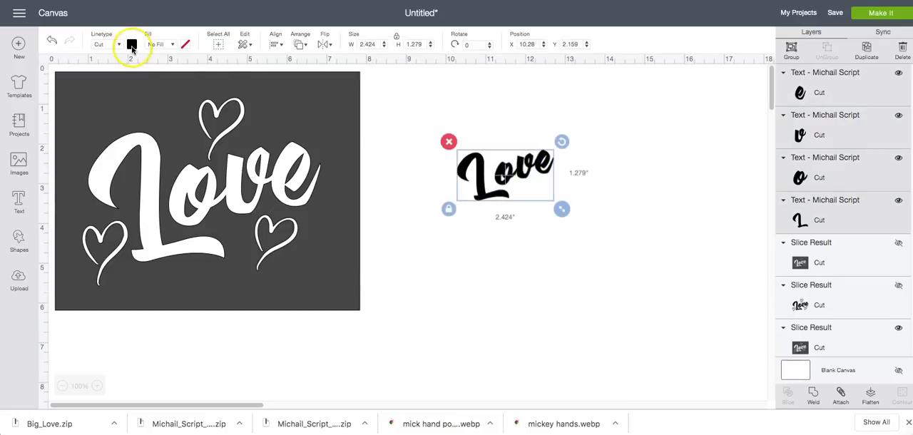
{"action": "left_click", "coordinate": [145, 118]}
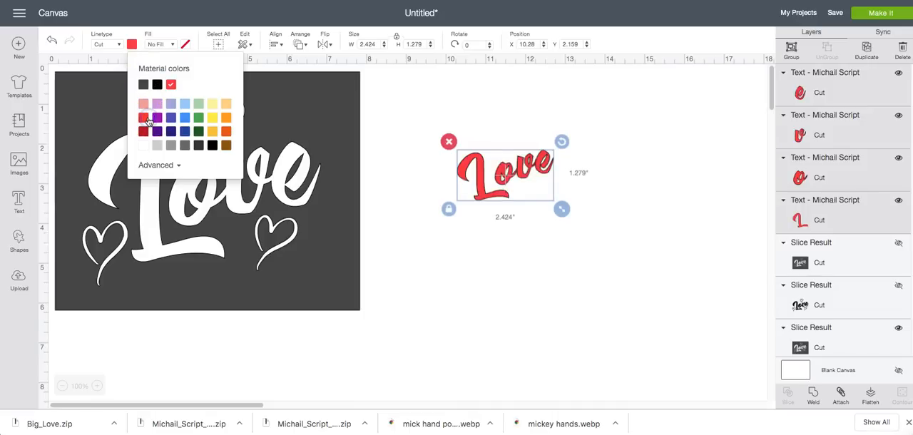
Place the red letters over the white Love cutout, enlarging them to about 6.465 in wide and rotating them to match
{"action": "left_click_drag", "start_coordinate": [529, 176], "coordinate": [154, 172]}
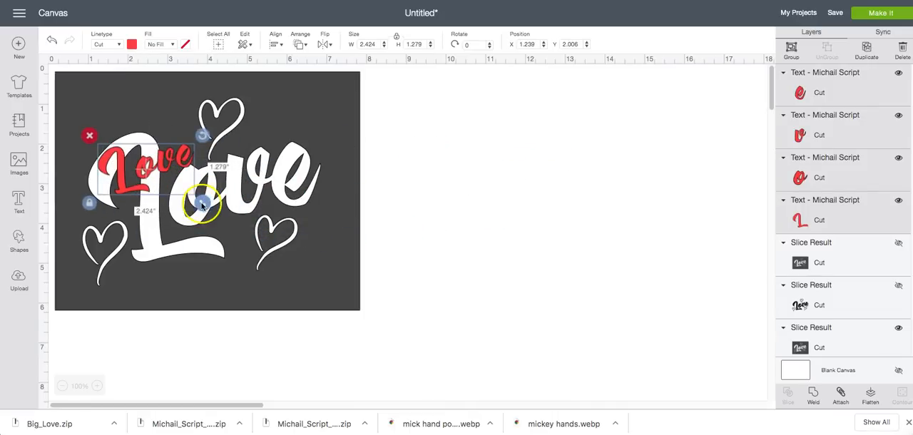
{"action": "left_click_drag", "start_coordinate": [204, 203], "coordinate": [356, 332]}
{"action": "mouse_move", "coordinate": [309, 184]}
{"action": "left_mouse_down"}
{"action": "mouse_move", "coordinate": [296, 181]}
{"action": "mouse_move", "coordinate": [300, 172]}
{"action": "left_mouse_up"}
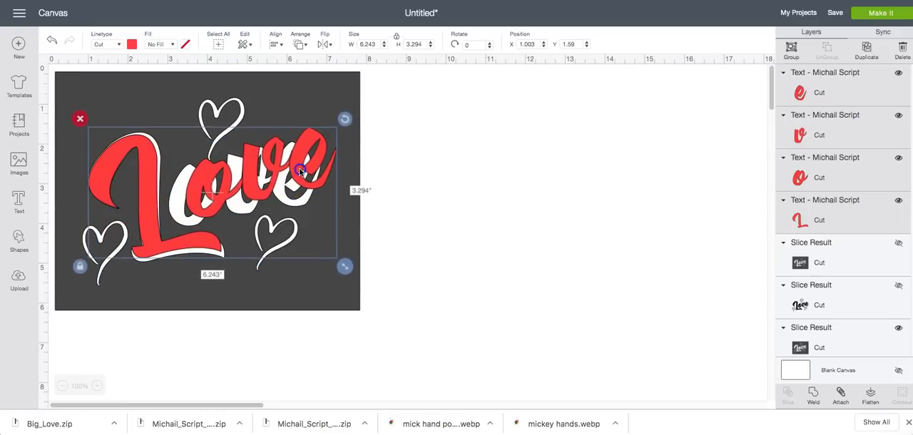
{"action": "left_click_drag", "start_coordinate": [347, 273], "coordinate": [355, 283]}
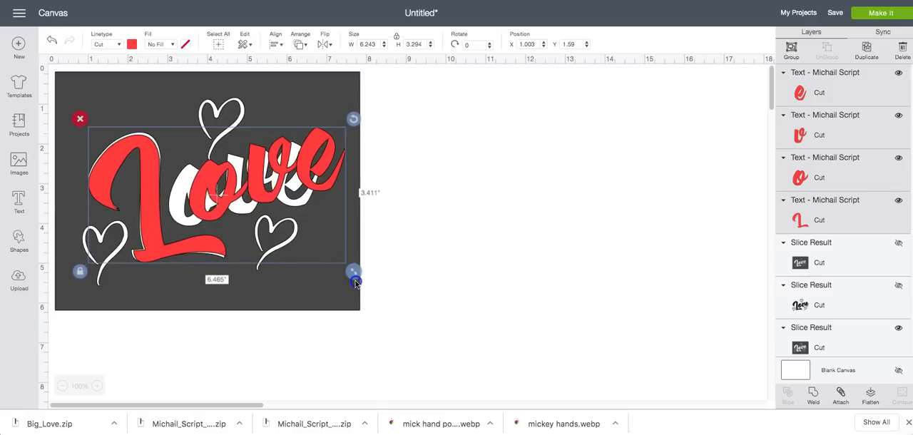
{"action": "left_click_drag", "start_coordinate": [353, 119], "coordinate": [359, 125]}
{"action": "left_click", "coordinate": [426, 189]}
Move the red o, v and e individually to line up with the white letters beneath them
{"action": "mouse_move", "coordinate": [237, 192]}
{"action": "left_mouse_down"}
{"action": "mouse_move", "coordinate": [214, 202]}
{"action": "mouse_move", "coordinate": [262, 197]}
{"action": "mouse_move", "coordinate": [240, 207]}
{"action": "left_mouse_up"}
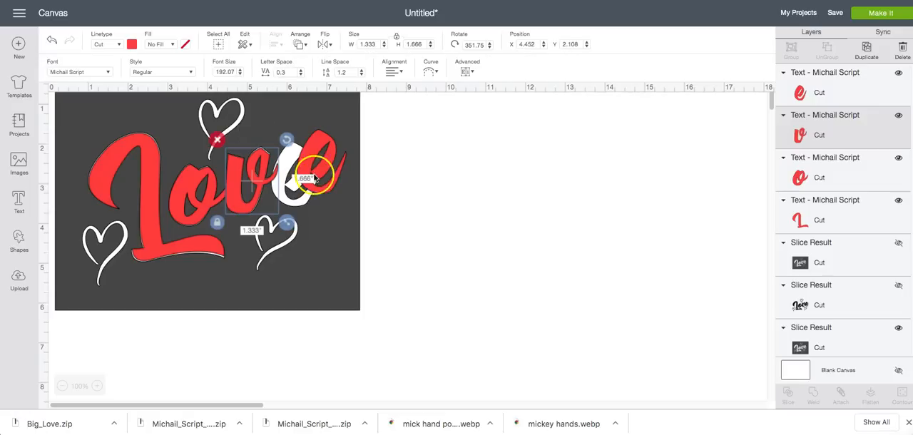
{"action": "left_click_drag", "start_coordinate": [318, 142], "coordinate": [300, 153]}
{"action": "left_click", "coordinate": [435, 142]}
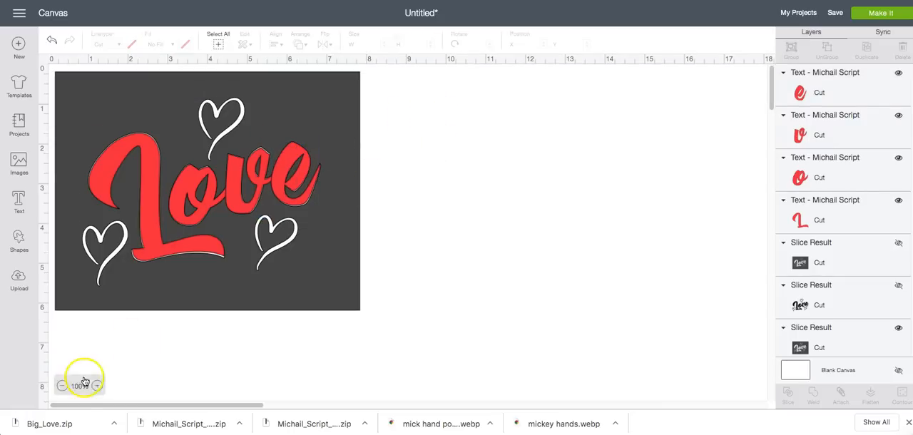
Search the uploaded images for "heart" and insert the handwritten heart outline onto the canvas
{"action": "left_click", "coordinate": [19, 279]}
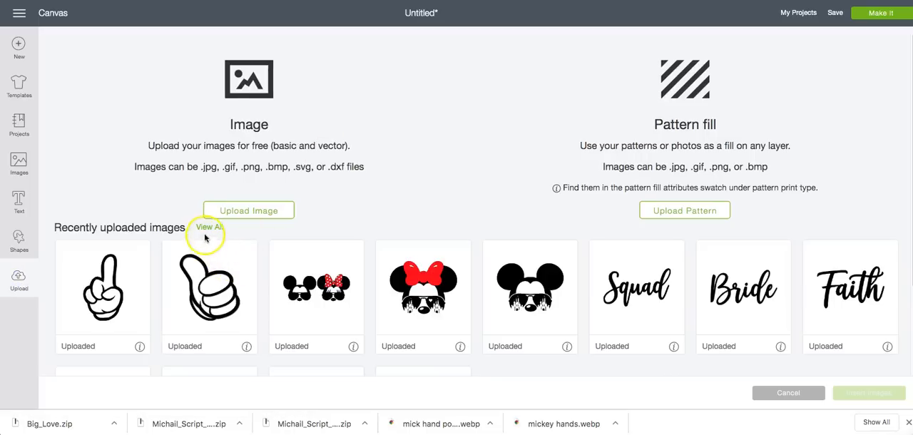
{"action": "left_click", "coordinate": [208, 229]}
{"action": "left_click", "coordinate": [724, 47]}
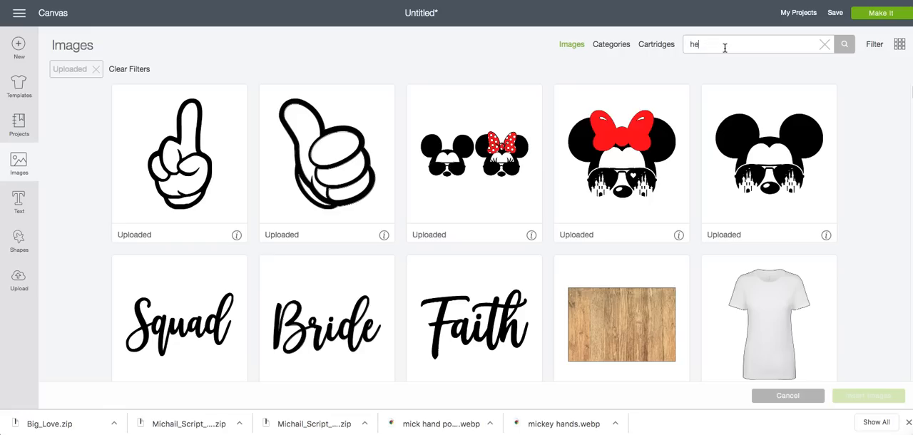
{"action": "key", "text": "Return"}
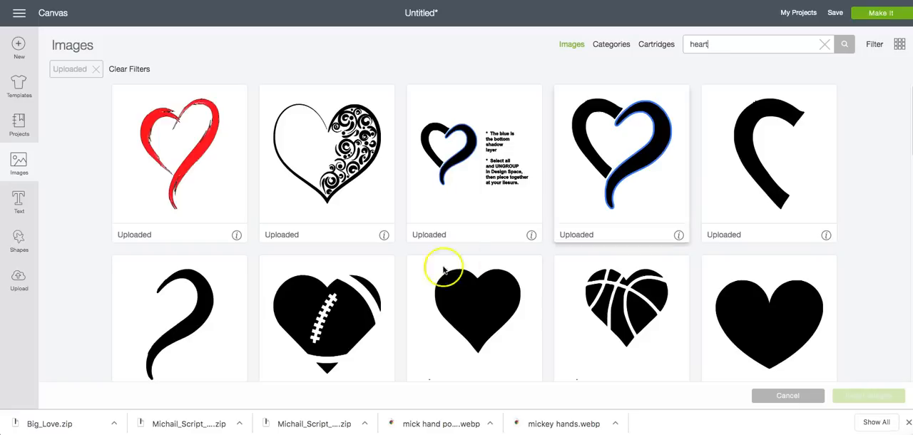
{"action": "scroll", "coordinate": [264, 311], "scroll_direction": "down", "scroll_amount": 2}
{"action": "scroll", "coordinate": [263, 311], "scroll_direction": "down", "scroll_amount": 3}
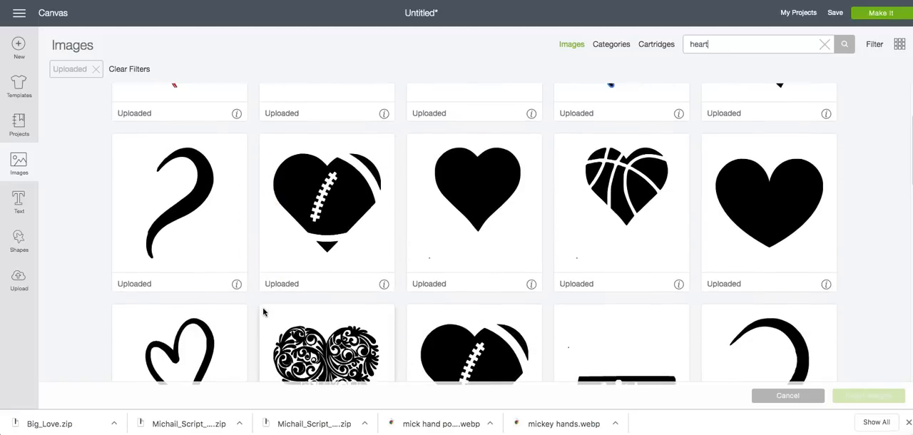
{"action": "left_click", "coordinate": [199, 333]}
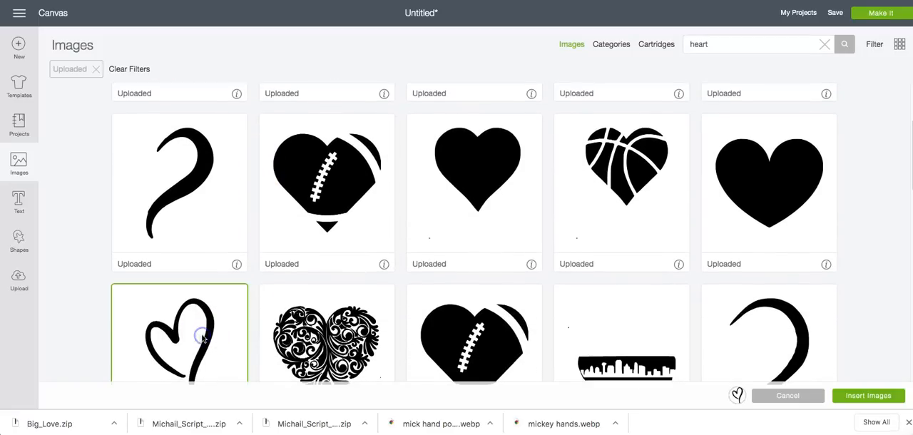
{"action": "left_click", "coordinate": [851, 398]}
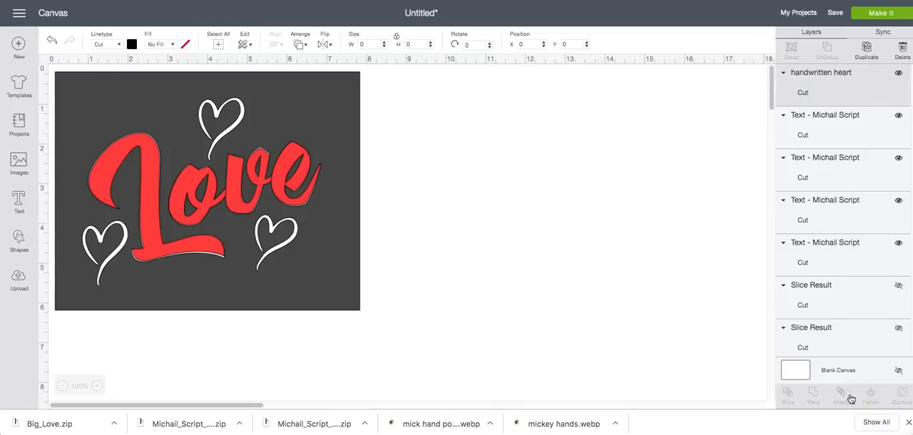
Recolour the inserted handwritten heart with the same red as the letters
{"action": "left_click_drag", "start_coordinate": [237, 298], "coordinate": [212, 259]}
{"action": "left_click", "coordinate": [131, 44]}
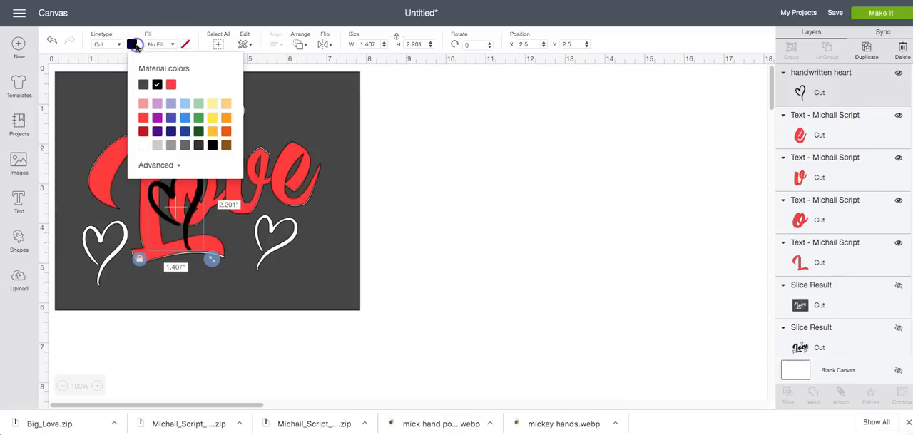
{"action": "left_click", "coordinate": [174, 85]}
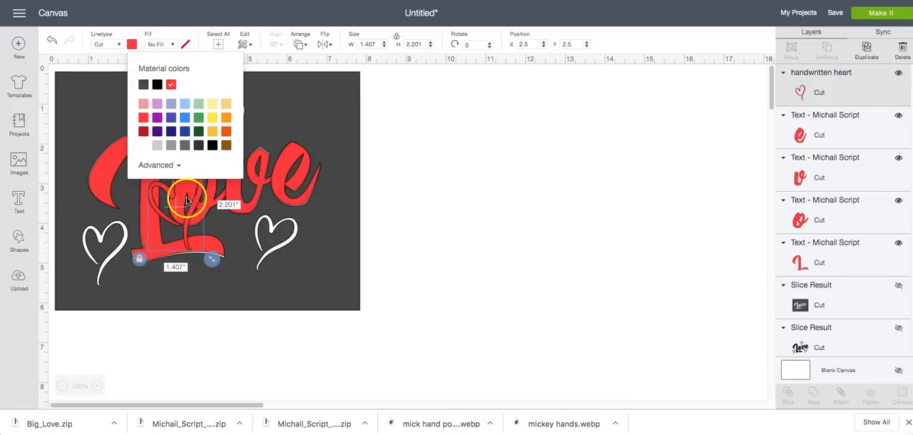
{"action": "left_click", "coordinate": [197, 232]}
Shrink and rotate the red heart about 25.62° and fit it over the white heart above the lettering
{"action": "left_click_drag", "start_coordinate": [208, 264], "coordinate": [200, 246]}
{"action": "left_click_drag", "start_coordinate": [171, 192], "coordinate": [256, 106]}
{"action": "left_click_drag", "start_coordinate": [236, 134], "coordinate": [231, 131]}
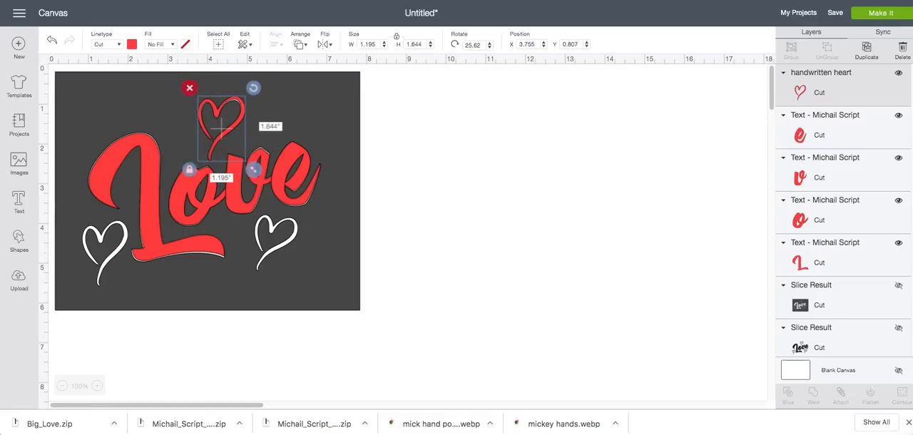
Duplicate the red heart, fit the copy over the white heart below the e, rotated about 36.47° and about 1.095 in wide
{"action": "left_click", "coordinate": [867, 48]}
{"action": "left_click_drag", "start_coordinate": [251, 147], "coordinate": [289, 239]}
{"action": "left_click_drag", "start_coordinate": [312, 205], "coordinate": [318, 214]}
{"action": "left_click_drag", "start_coordinate": [306, 283], "coordinate": [306, 274]}
{"action": "left_click_drag", "start_coordinate": [280, 249], "coordinate": [279, 249]}
Duplicate the red heart again and fit it over the white heart beside the L, rotated about 19.99° and about 1.137 in wide
{"action": "left_click", "coordinate": [866, 50]}
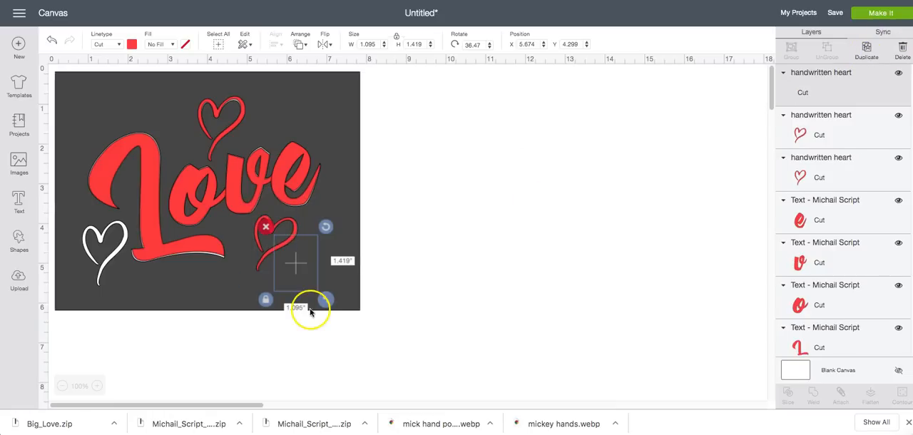
{"action": "left_click_drag", "start_coordinate": [288, 257], "coordinate": [130, 226]}
{"action": "left_click_drag", "start_coordinate": [138, 216], "coordinate": [129, 203]}
{"action": "mouse_move", "coordinate": [135, 289]}
{"action": "left_mouse_down"}
{"action": "mouse_move", "coordinate": [143, 300]}
{"action": "mouse_move", "coordinate": [135, 295]}
{"action": "left_mouse_up"}
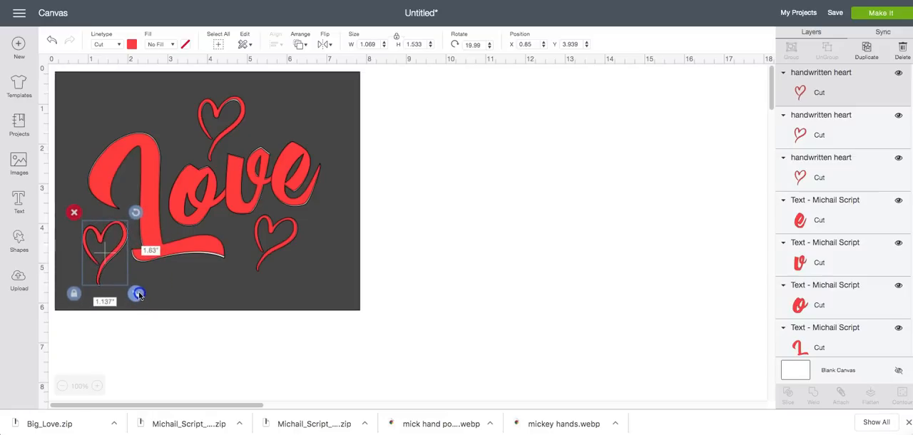
Hide the dark sliced template layer behind the red letters and hearts
{"action": "left_click", "coordinate": [357, 275]}
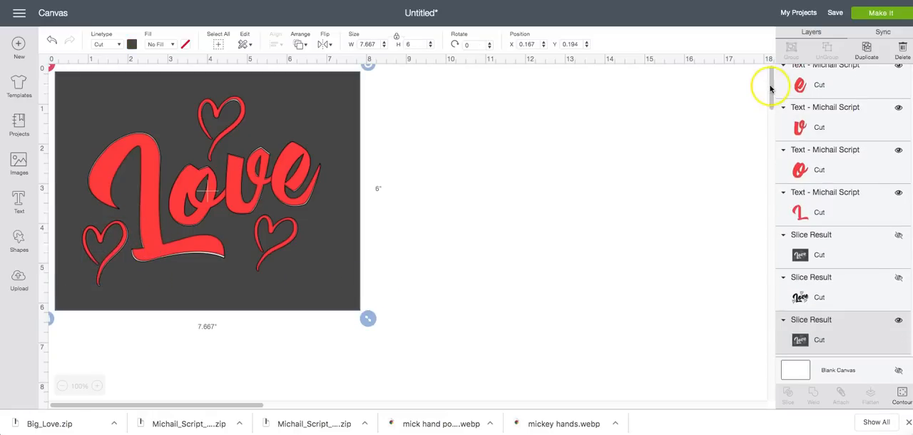
{"action": "scroll", "coordinate": [893, 204], "scroll_direction": "up", "scroll_amount": 3}
{"action": "scroll", "coordinate": [892, 157], "scroll_direction": "down", "scroll_amount": 3}
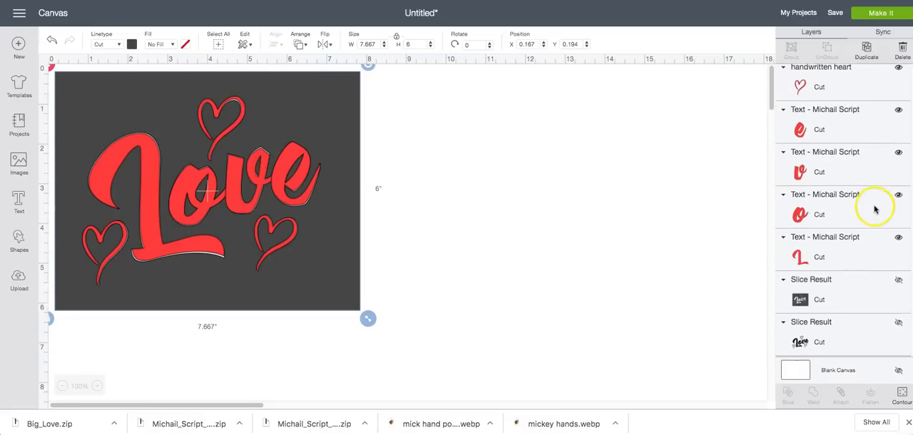
{"action": "left_click", "coordinate": [898, 272]}
{"action": "left_click", "coordinate": [898, 273]}
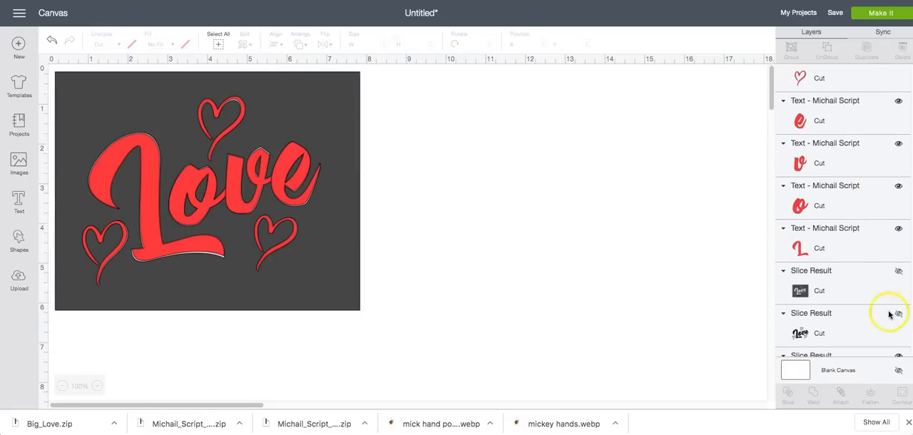
{"action": "scroll", "coordinate": [888, 314], "scroll_direction": "down", "scroll_amount": 1}
{"action": "left_click", "coordinate": [898, 323]}
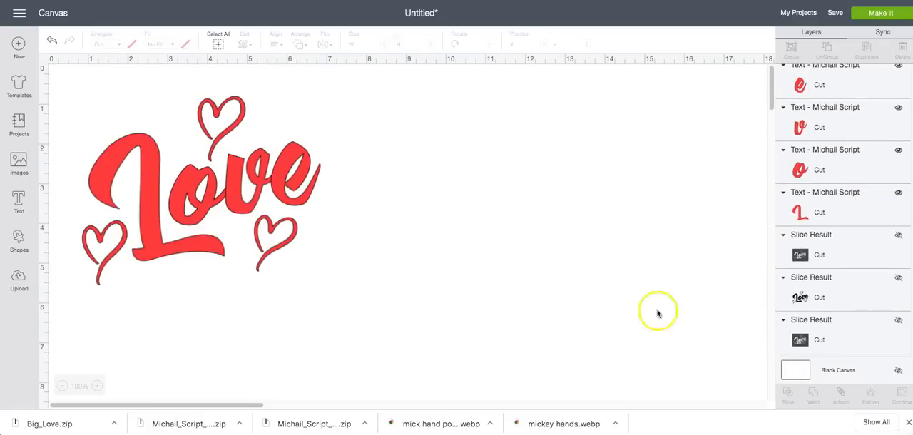
Weld the red letters and three hearts into one shape and move it towards the middle of the canvas
{"action": "left_click_drag", "start_coordinate": [77, 144], "coordinate": [356, 306]}
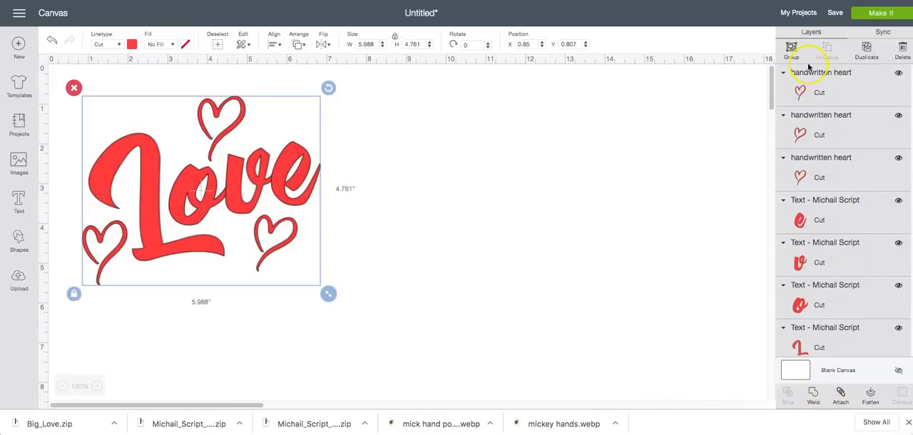
{"action": "left_click", "coordinate": [813, 391]}
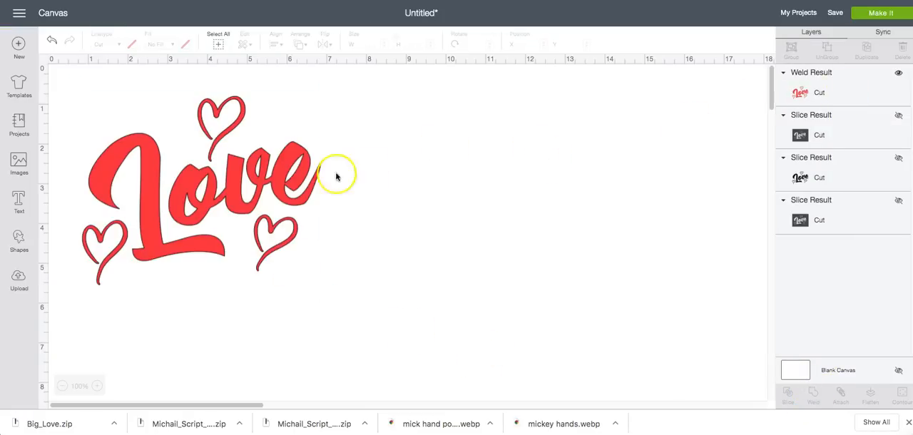
{"action": "left_click_drag", "start_coordinate": [280, 185], "coordinate": [441, 200]}
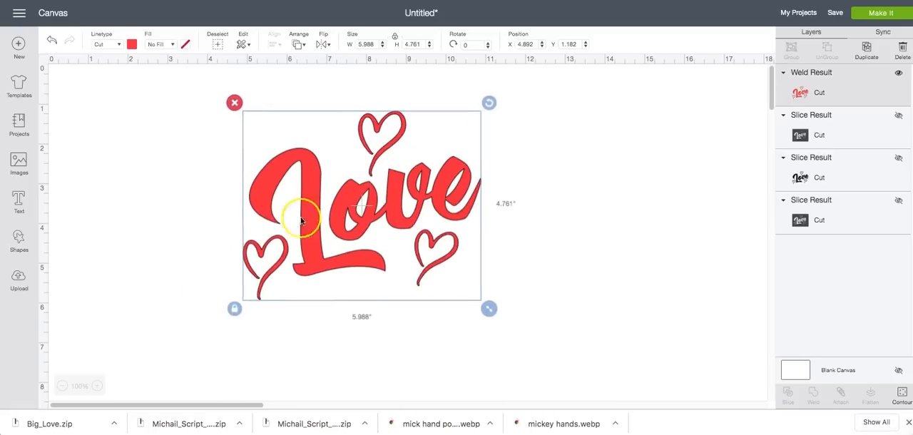
Add a square, unlock its proportions and stretch it to about 7.597 by 5.431 in over the whole lettering
{"action": "left_click", "coordinate": [22, 235]}
{"action": "left_click", "coordinate": [64, 164]}
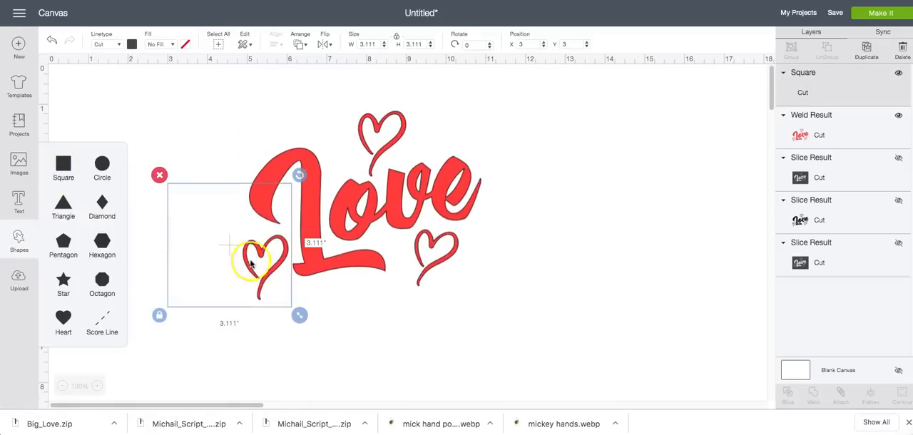
{"action": "left_click", "coordinate": [159, 316]}
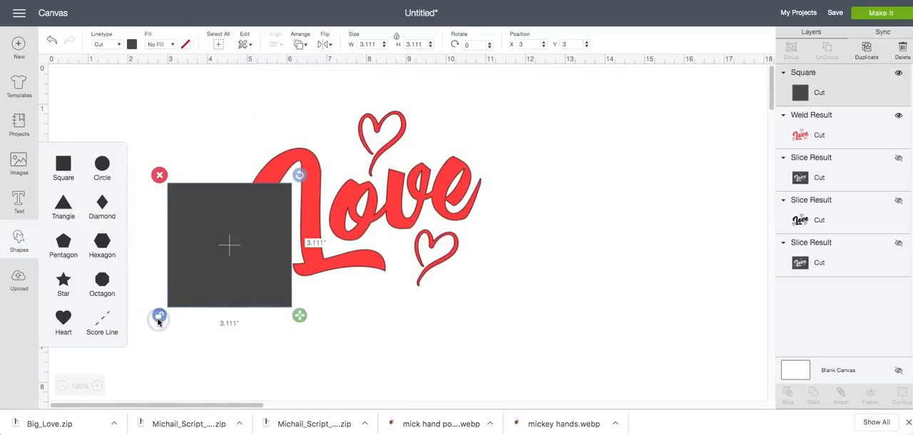
{"action": "left_click_drag", "start_coordinate": [211, 264], "coordinate": [255, 170]}
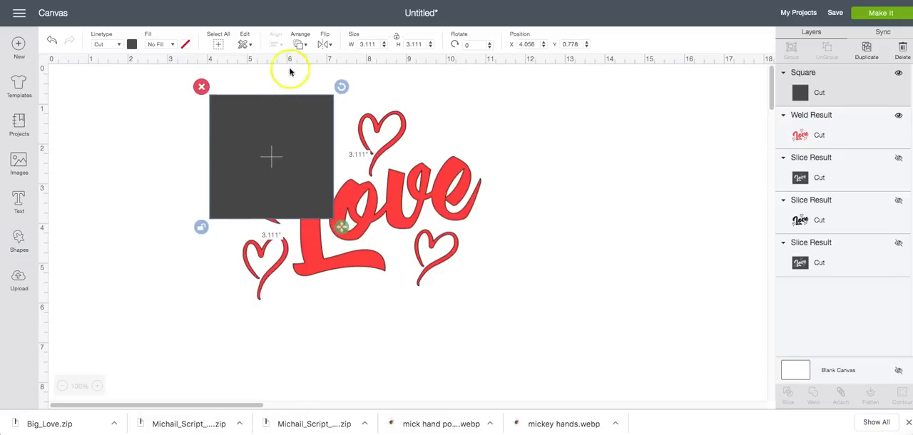
{"action": "left_click_drag", "start_coordinate": [341, 227], "coordinate": [520, 321]}
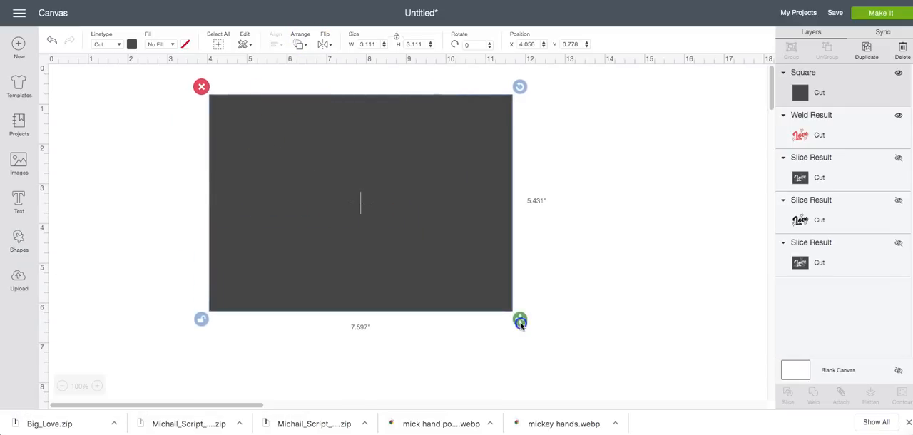
Send the dark rectangle to the back and nudge the red lettering slightly upward on it
{"action": "left_click", "coordinate": [300, 44]}
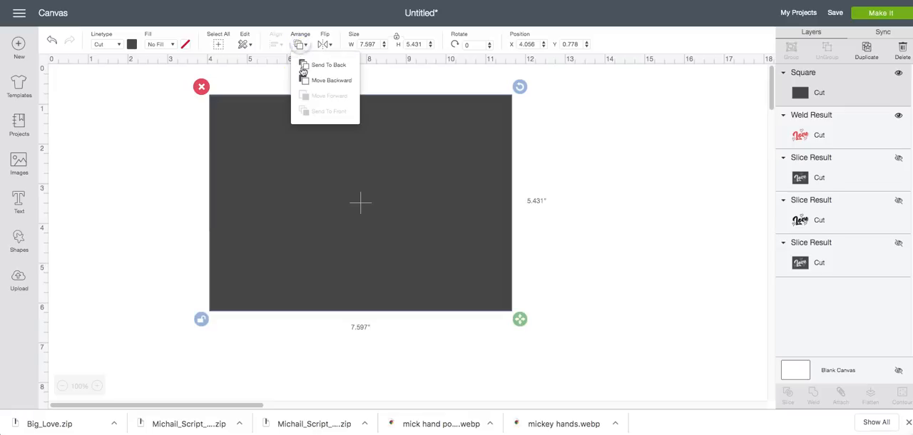
{"action": "left_click", "coordinate": [305, 64]}
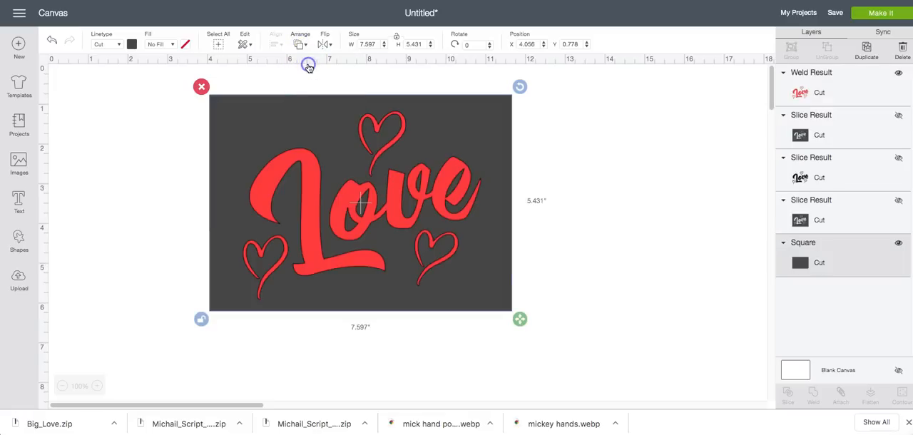
{"action": "left_click", "coordinate": [300, 125]}
{"action": "left_click_drag", "start_coordinate": [299, 124], "coordinate": [297, 122]}
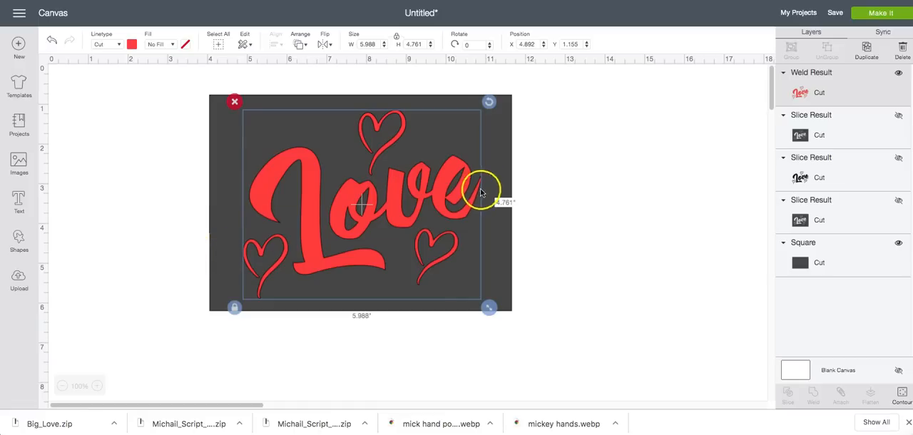
Move the dark rectangle down and away from the red lettering, and set the lettering's width to 6 in
{"action": "left_click", "coordinate": [510, 279]}
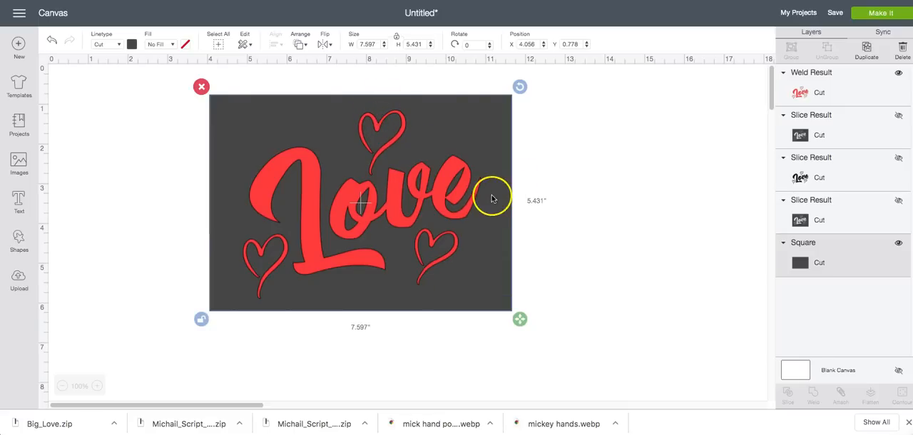
{"action": "left_click_drag", "start_coordinate": [492, 278], "coordinate": [359, 397]}
{"action": "left_click", "coordinate": [451, 186]}
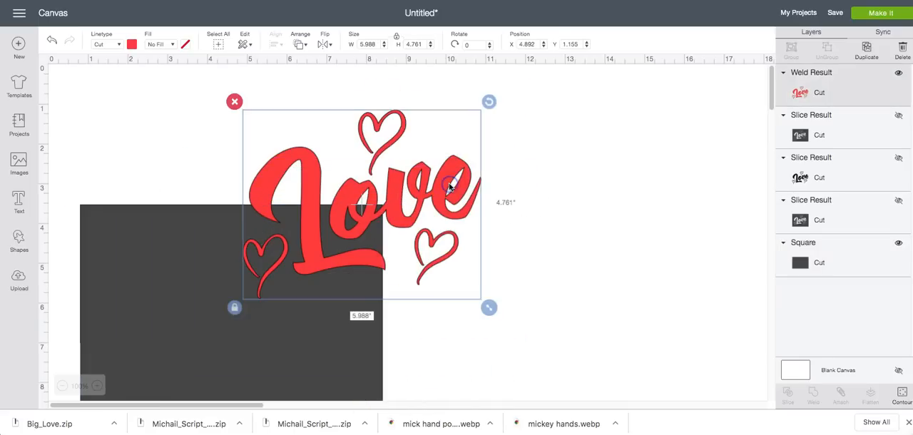
{"action": "left_click", "coordinate": [371, 44]}
{"action": "type", "text": "6"}
{"action": "key", "text": "Return"}
Place the dark rectangle and the red lettering side by side on the canvas
{"action": "left_click_drag", "start_coordinate": [365, 230], "coordinate": [536, 250]}
{"action": "left_click", "coordinate": [249, 281]}
{"action": "left_click_drag", "start_coordinate": [251, 287], "coordinate": [271, 192]}
{"action": "left_click", "coordinate": [488, 216]}
{"action": "left_click", "coordinate": [337, 208]}
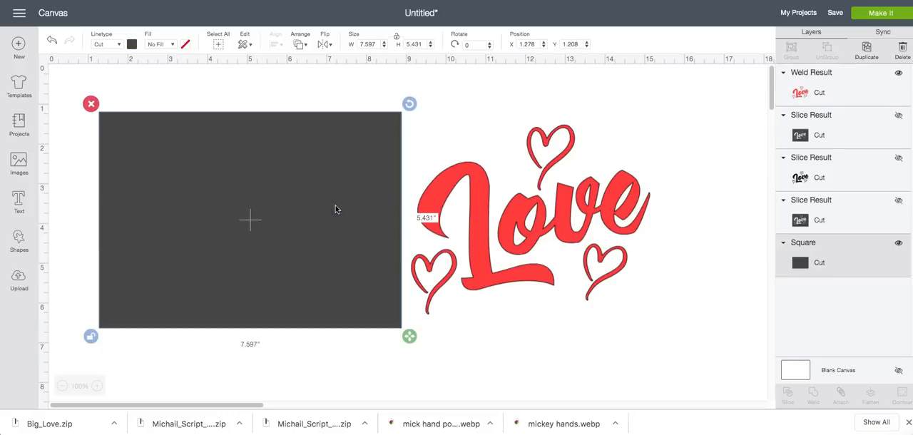
{"action": "left_click", "coordinate": [476, 210]}
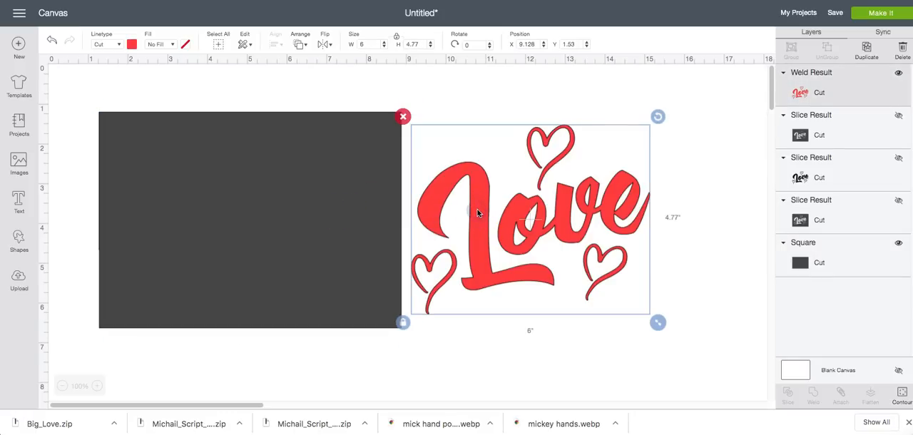
{"action": "left_click", "coordinate": [359, 45]}
Move the red lettering onto the dark rectangle and narrow the rectangle to about 7.167 in wide
{"action": "left_click_drag", "start_coordinate": [485, 218], "coordinate": [201, 219]}
{"action": "left_click", "coordinate": [503, 211]}
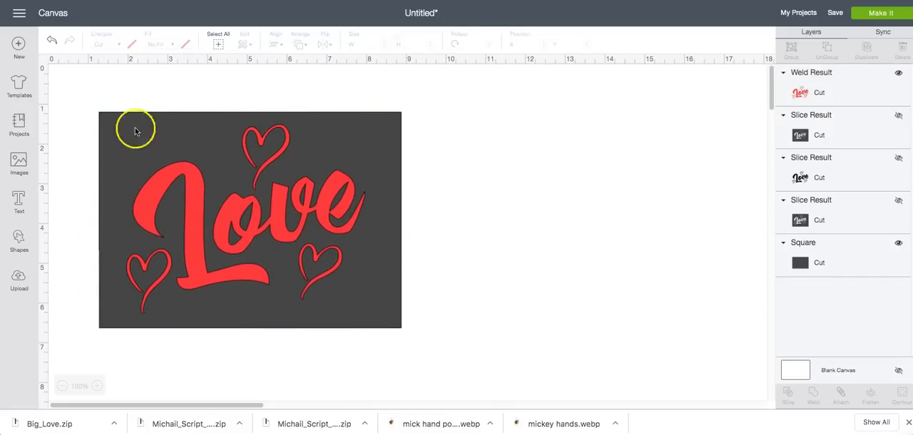
{"action": "left_click_drag", "start_coordinate": [300, 226], "coordinate": [296, 231]}
{"action": "left_click", "coordinate": [391, 246]}
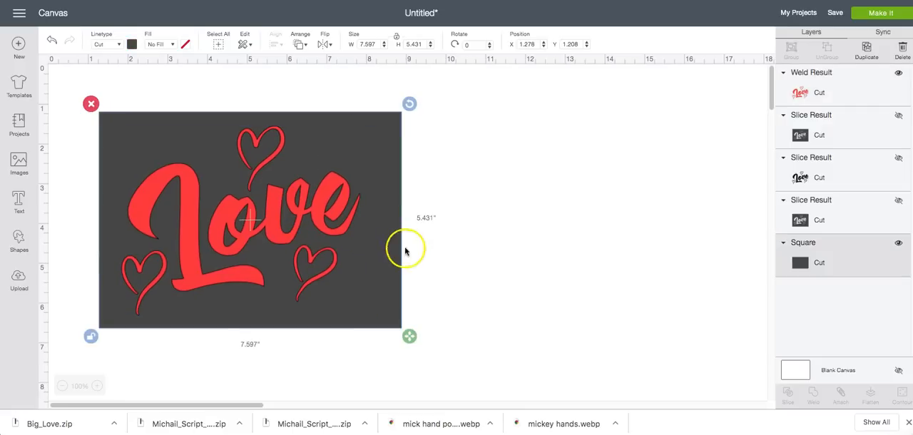
{"action": "left_click_drag", "start_coordinate": [410, 340], "coordinate": [393, 336]}
{"action": "left_click", "coordinate": [515, 279]}
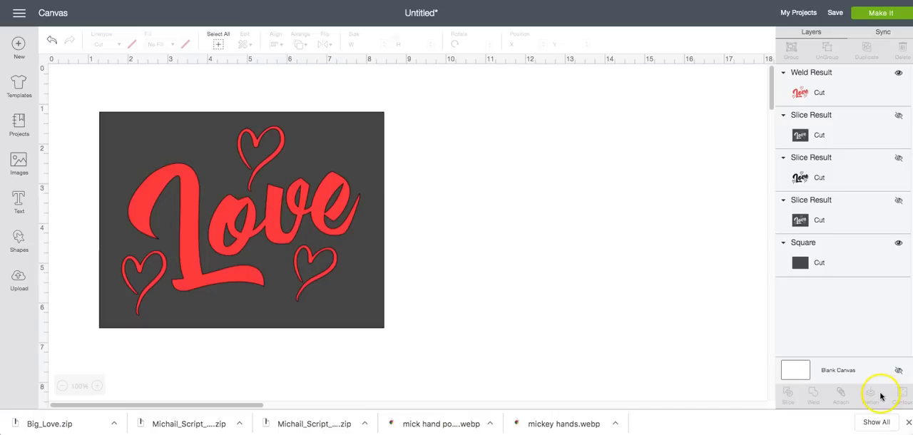
Slice the lettering out of the rectangle, pull the cut pieces apart and delete the dark lettering piece
{"action": "left_click", "coordinate": [219, 44]}
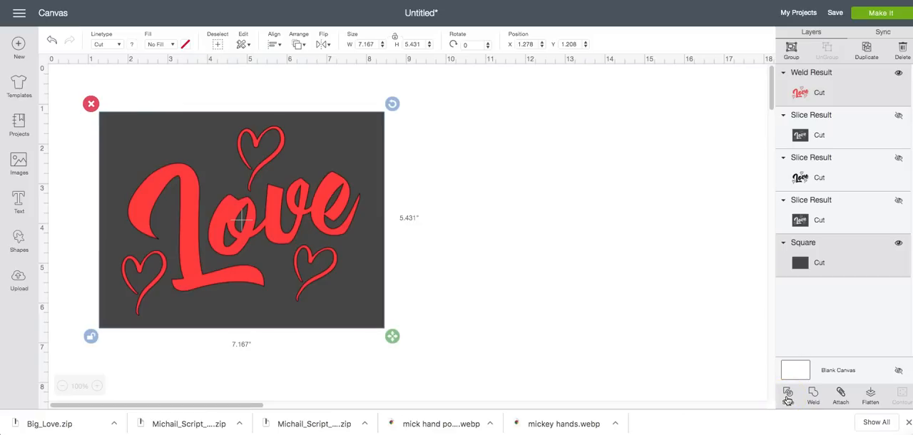
{"action": "left_click", "coordinate": [787, 396]}
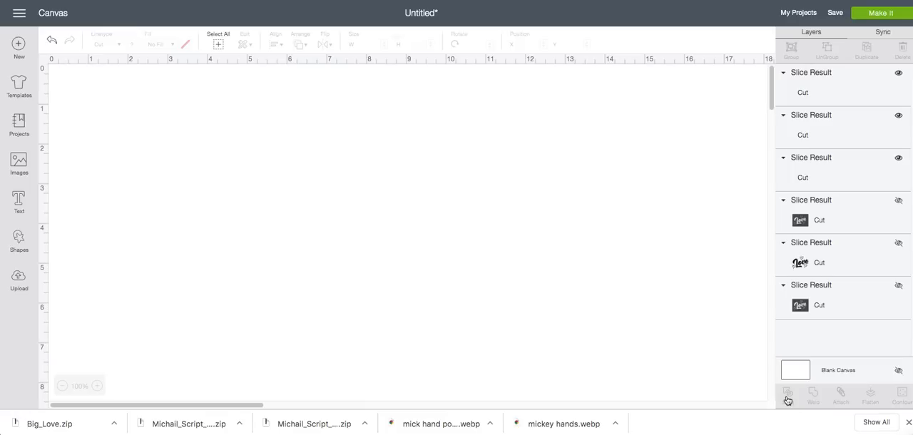
{"action": "left_click_drag", "start_coordinate": [205, 236], "coordinate": [512, 197]}
{"action": "left_click", "coordinate": [261, 240]}
{"action": "left_click_drag", "start_coordinate": [273, 246], "coordinate": [545, 305]}
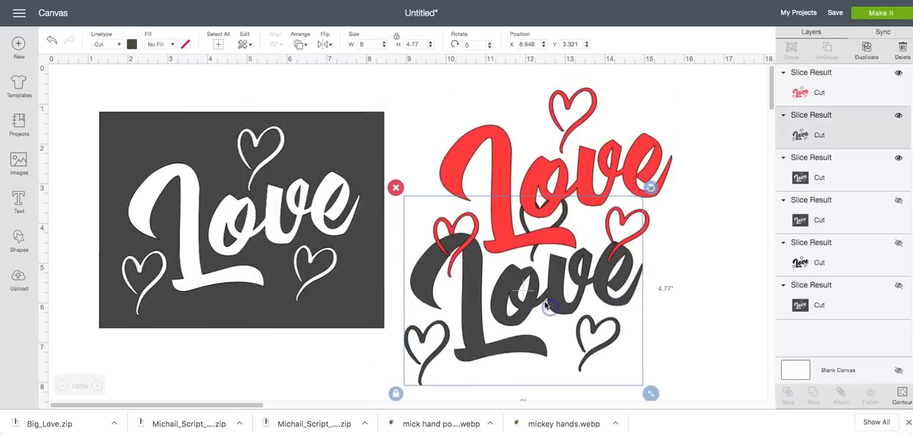
{"action": "key", "text": "Delete"}
Hide the red lettering layer and move the cut-out rectangle to the middle of the canvas
{"action": "left_click", "coordinate": [494, 235]}
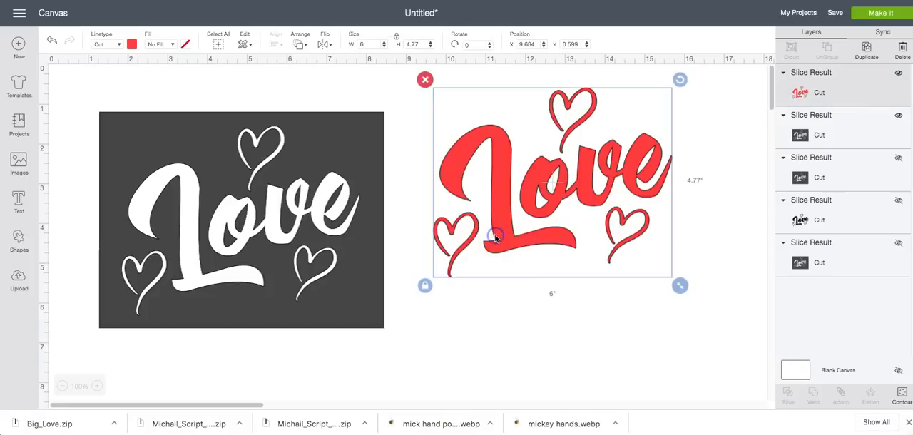
{"action": "left_click", "coordinate": [900, 75]}
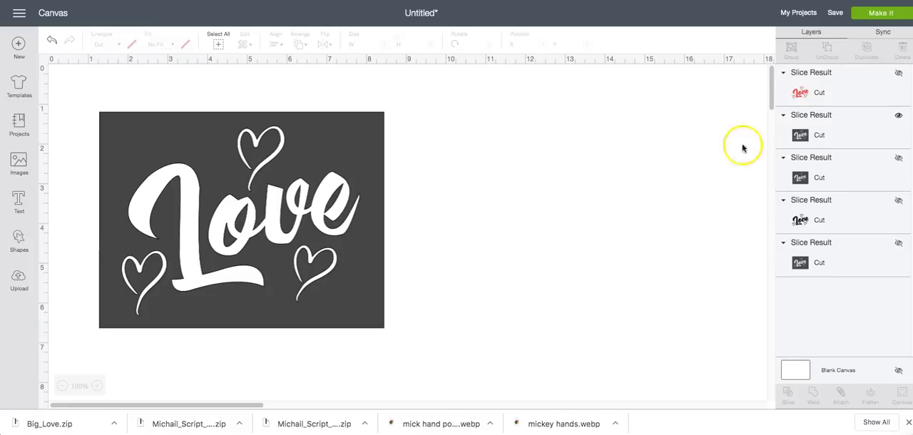
{"action": "left_click_drag", "start_coordinate": [343, 305], "coordinate": [504, 305]}
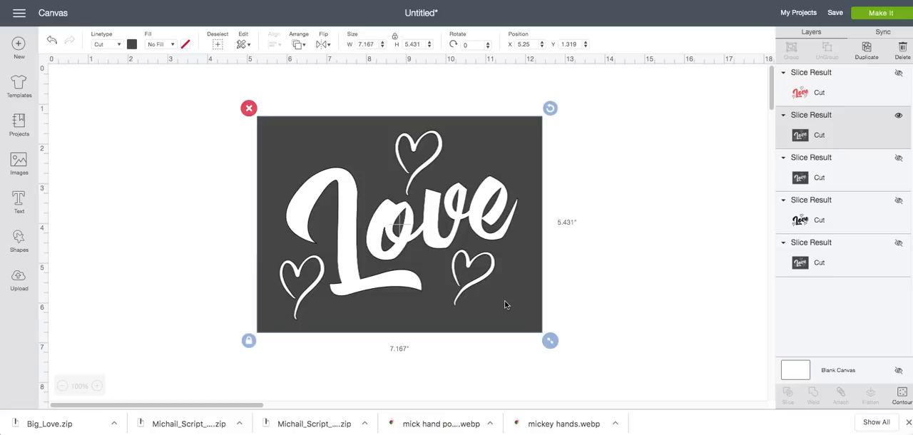
Preview how the Love stencil lies on the cutting mat, then return to the canvas
{"action": "left_click", "coordinate": [790, 129]}
{"action": "left_click", "coordinate": [866, 20]}
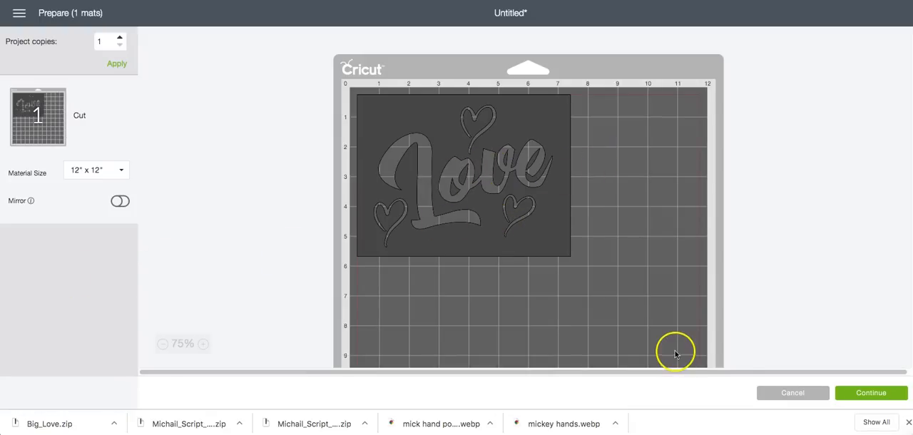
{"action": "left_click", "coordinate": [778, 398]}
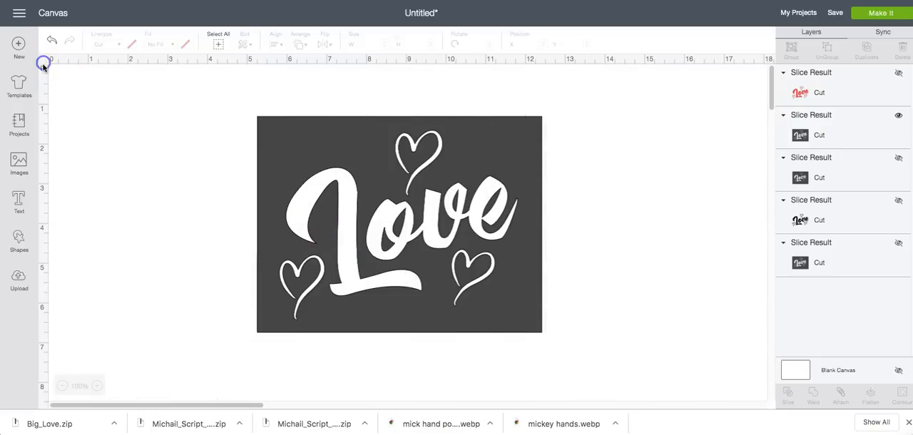
Move the stencil aside, add a first name as Michail Script text and enlarge it to about 5.629 in wide
{"action": "left_click_drag", "start_coordinate": [287, 185], "coordinate": [514, 165]}
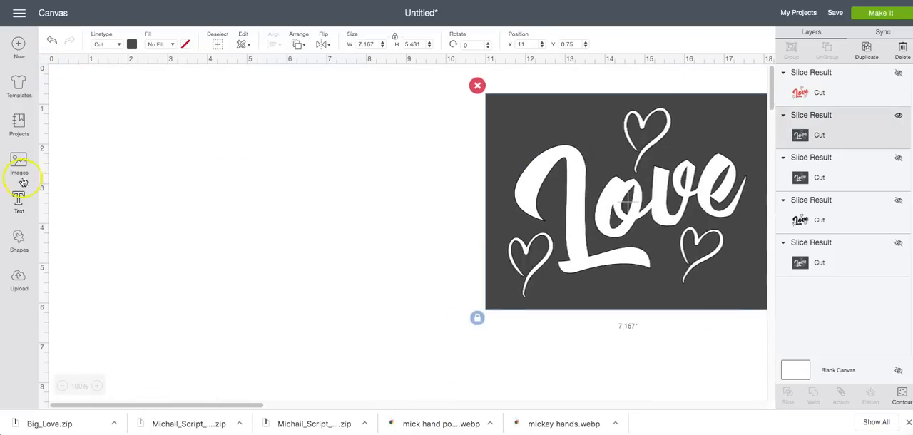
{"action": "left_click", "coordinate": [19, 201]}
{"action": "type", "text": "Nicole"}
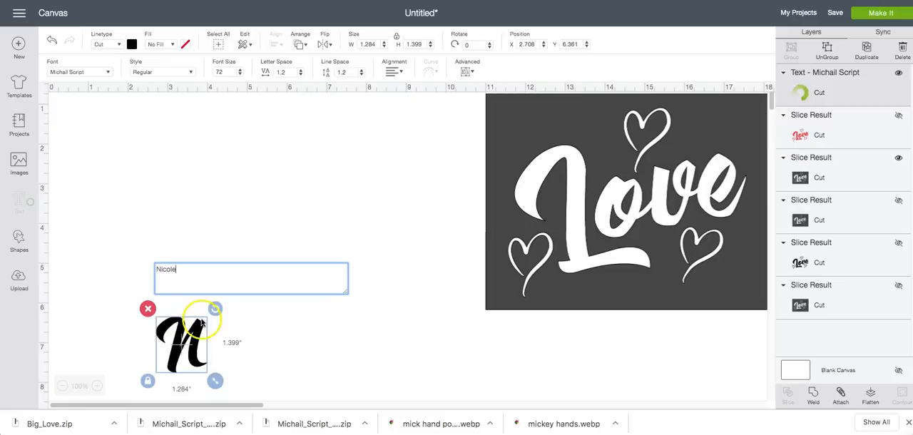
{"action": "left_click_drag", "start_coordinate": [192, 325], "coordinate": [160, 172]}
{"action": "left_click_drag", "start_coordinate": [303, 231], "coordinate": [363, 303]}
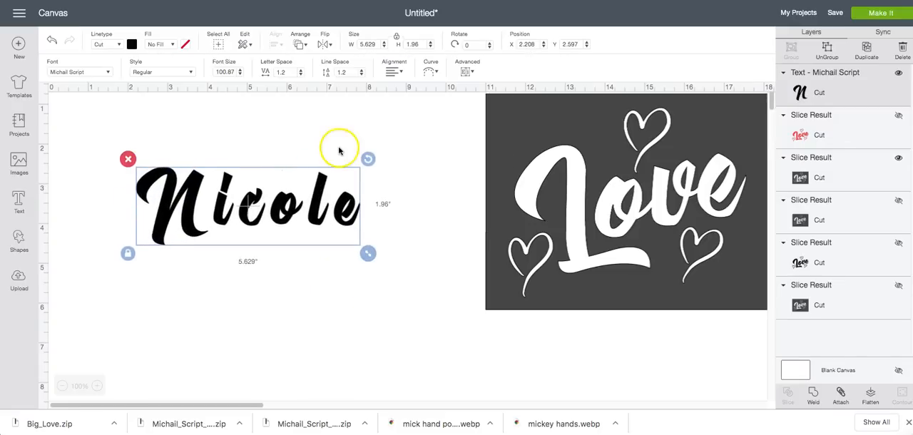
Reduce the letter spacing of the name text to -0.6 so its letters overlap
{"action": "left_click", "coordinate": [301, 77]}
{"action": "left_click", "coordinate": [301, 76]}
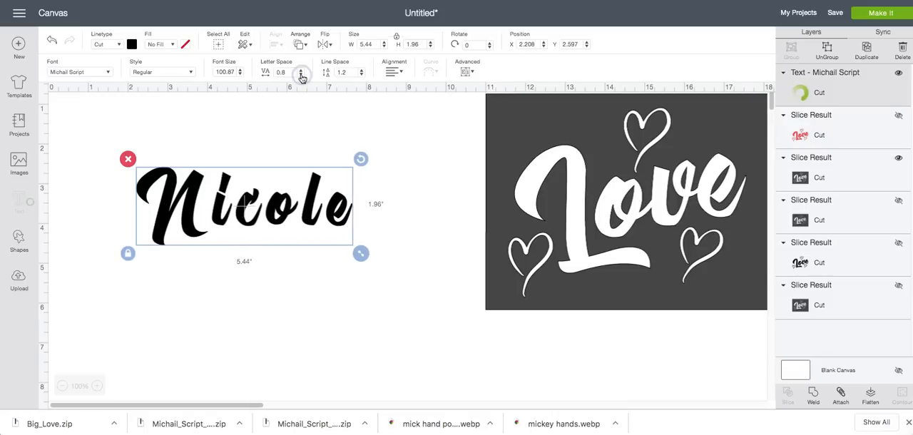
{"action": "left_click", "coordinate": [301, 76]}
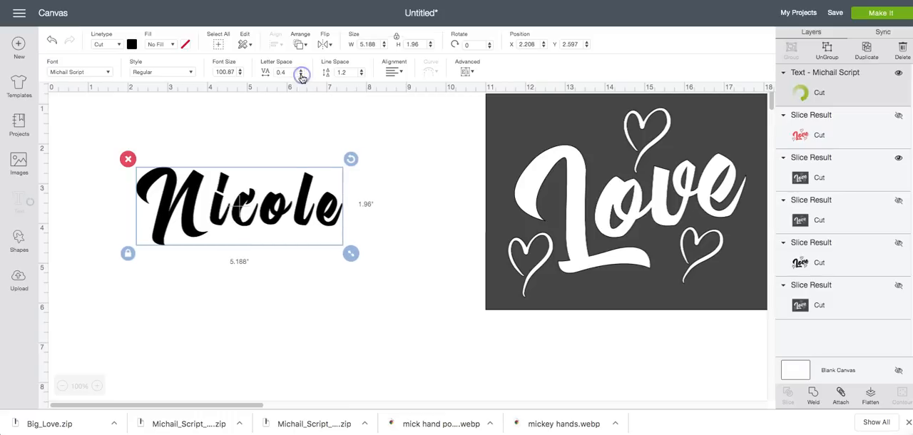
{"action": "left_click", "coordinate": [302, 76]}
{"action": "left_click", "coordinate": [302, 76]}
{"action": "left_click", "coordinate": [302, 76]}
{"action": "left_click", "coordinate": [302, 77]}
{"action": "left_click", "coordinate": [301, 76]}
{"action": "left_click", "coordinate": [301, 77]}
{"action": "left_click", "coordinate": [302, 77]}
{"action": "left_click", "coordinate": [301, 77]}
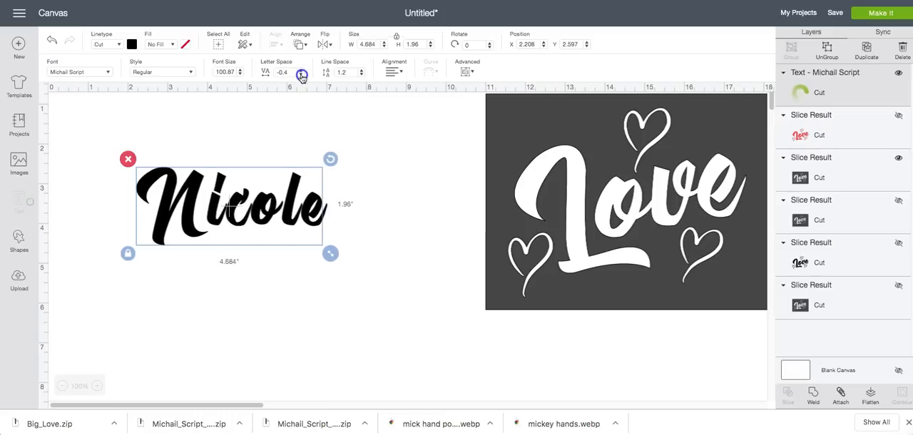
{"action": "left_click", "coordinate": [301, 77]}
{"action": "left_click", "coordinate": [302, 77]}
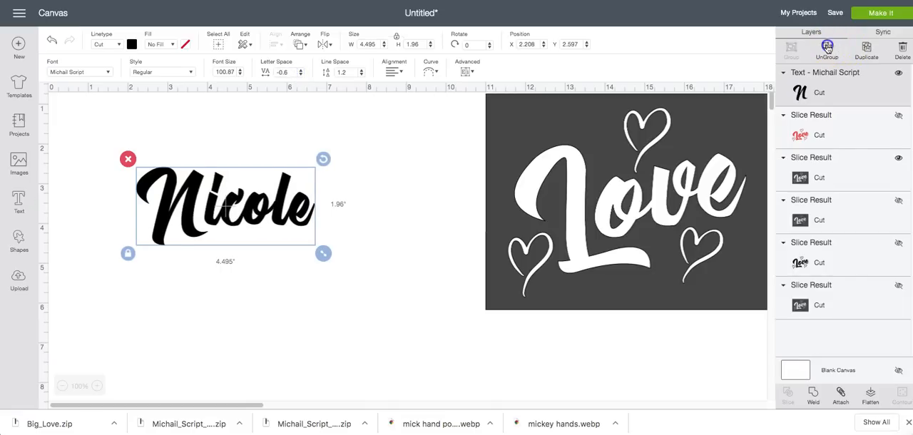
Ungroup the name into separate letters, then slightly enlarge the capital initial and adjust the letters so they connect
{"action": "left_click", "coordinate": [827, 47]}
{"action": "left_click", "coordinate": [189, 218]}
{"action": "left_click_drag", "start_coordinate": [213, 253], "coordinate": [204, 233]}
{"action": "left_click", "coordinate": [291, 258]}
{"action": "left_click_drag", "start_coordinate": [282, 224], "coordinate": [296, 216]}
{"action": "left_click", "coordinate": [299, 216]}
{"action": "left_click", "coordinate": [378, 210]}
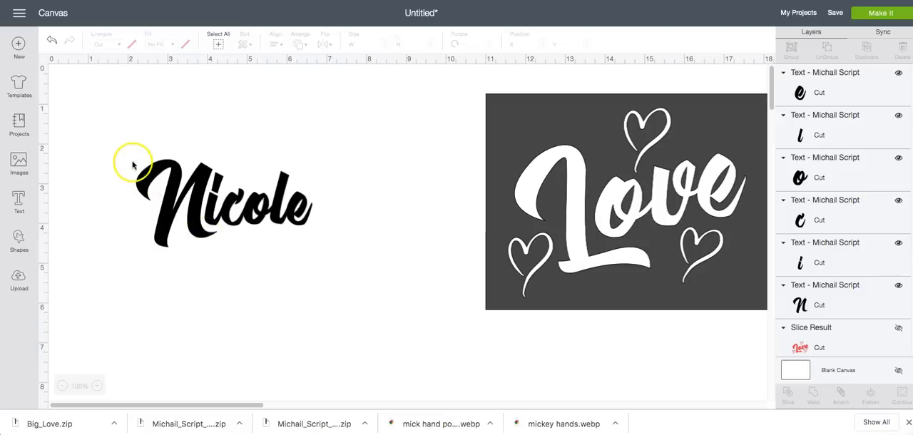
Weld all letters of the name into one shape and keep a hidden duplicate of it
{"action": "left_click_drag", "start_coordinate": [118, 140], "coordinate": [333, 289]}
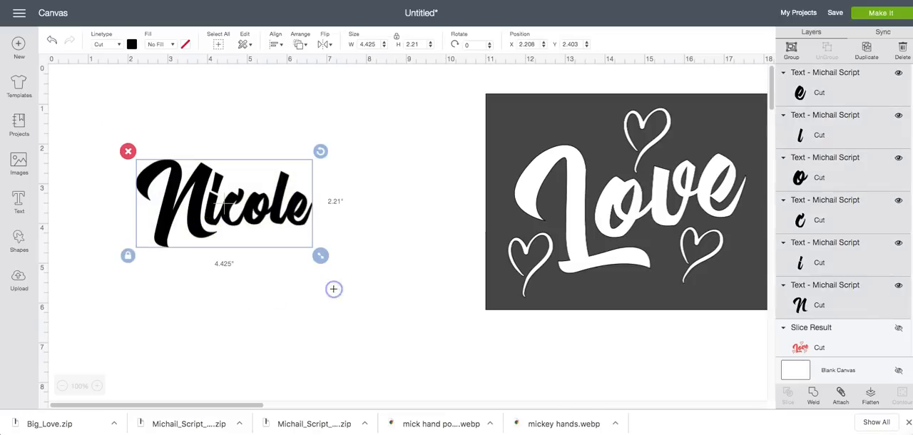
{"action": "left_click", "coordinate": [816, 397]}
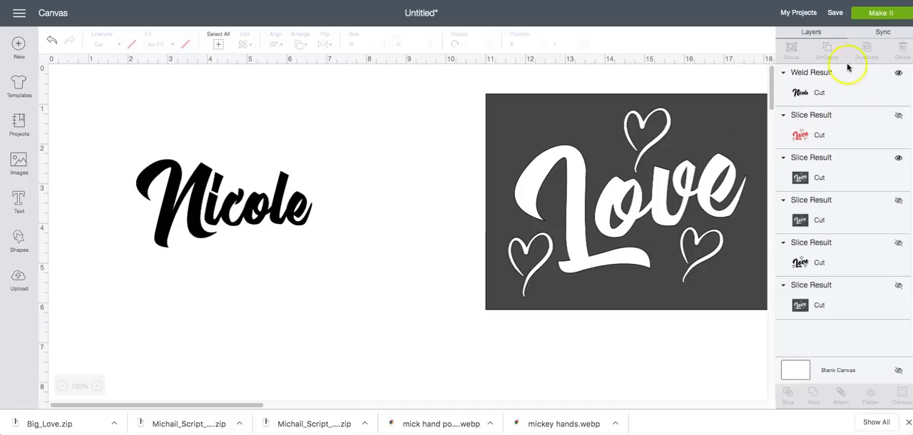
{"action": "left_click", "coordinate": [281, 200]}
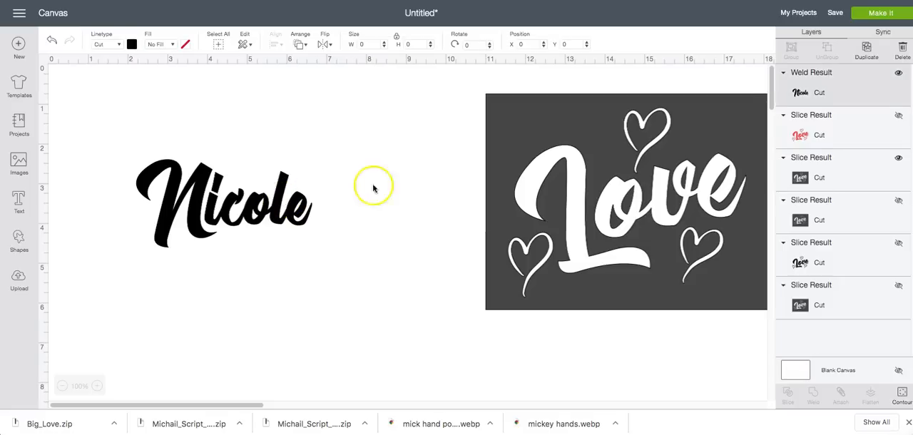
{"action": "left_click", "coordinate": [868, 48]}
{"action": "left_click_drag", "start_coordinate": [313, 228], "coordinate": [346, 311]}
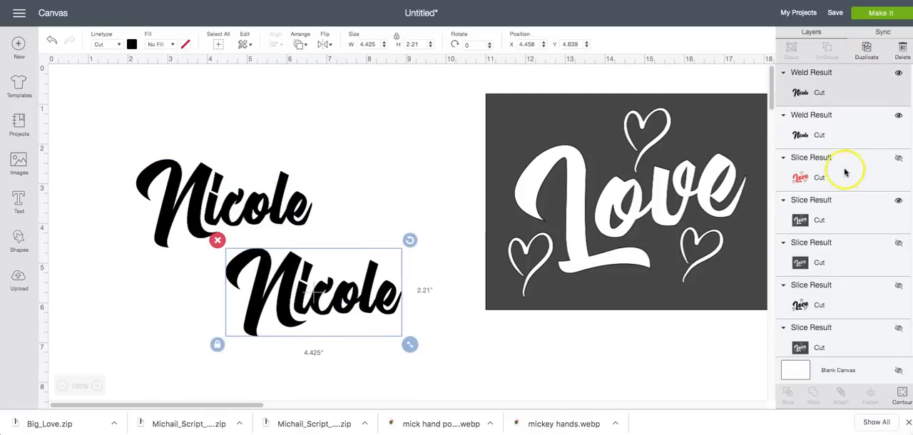
{"action": "left_click", "coordinate": [900, 73]}
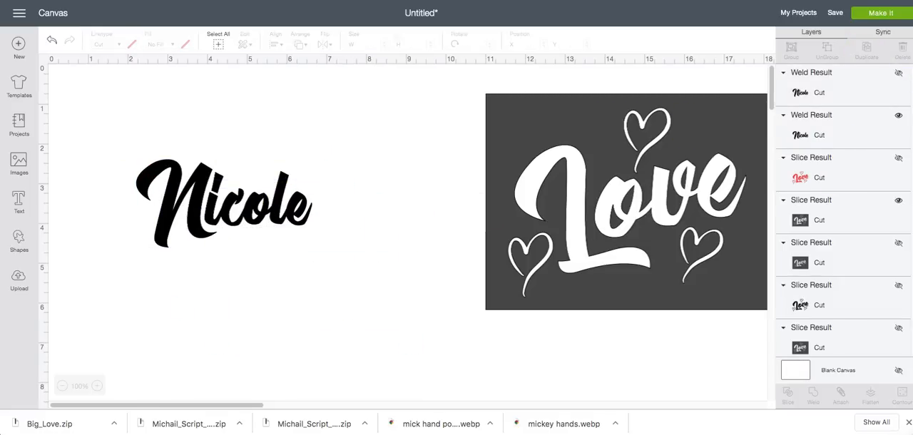
Switch to Google in the browser, search its images for "rainbow background" and open the first gradient result
{"action": "left_click", "coordinate": [877, 1]}
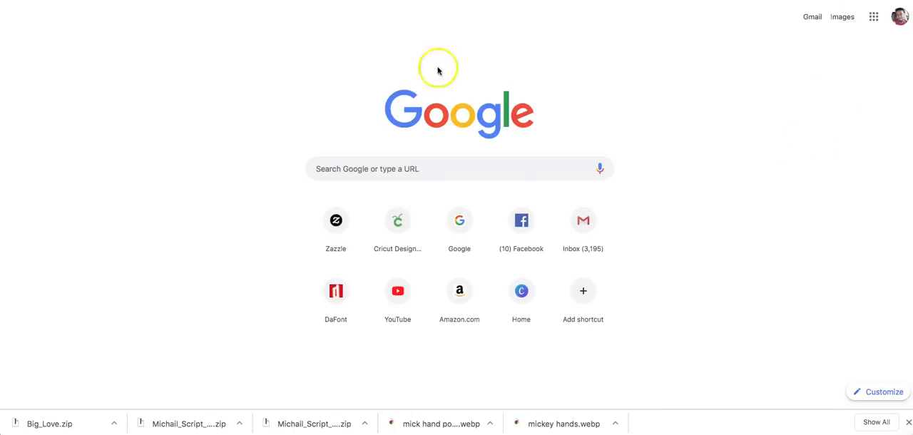
{"action": "left_click", "coordinate": [355, 168]}
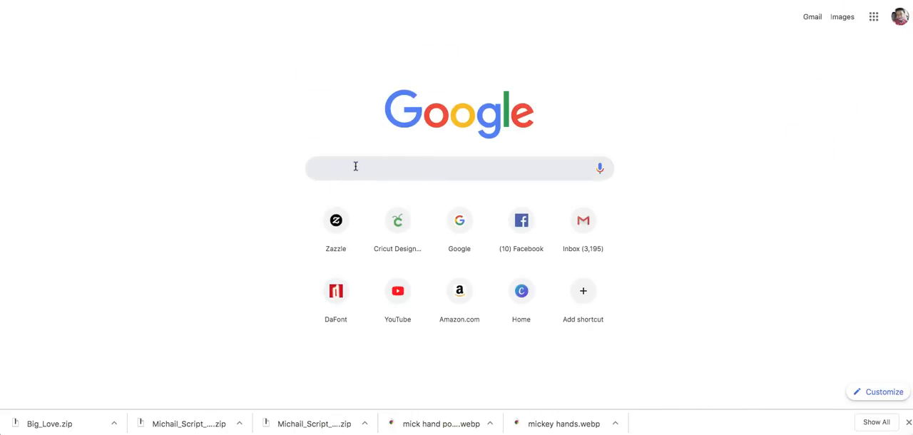
{"action": "type", "text": "rainbow"}
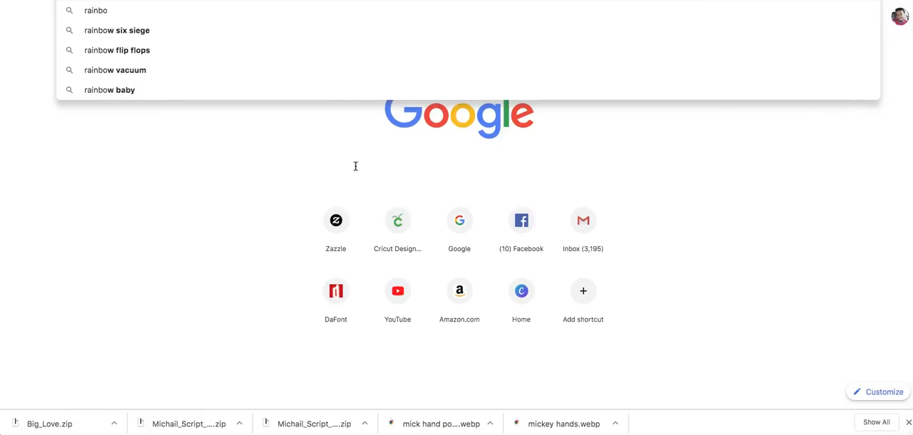
{"action": "key", "text": "Return"}
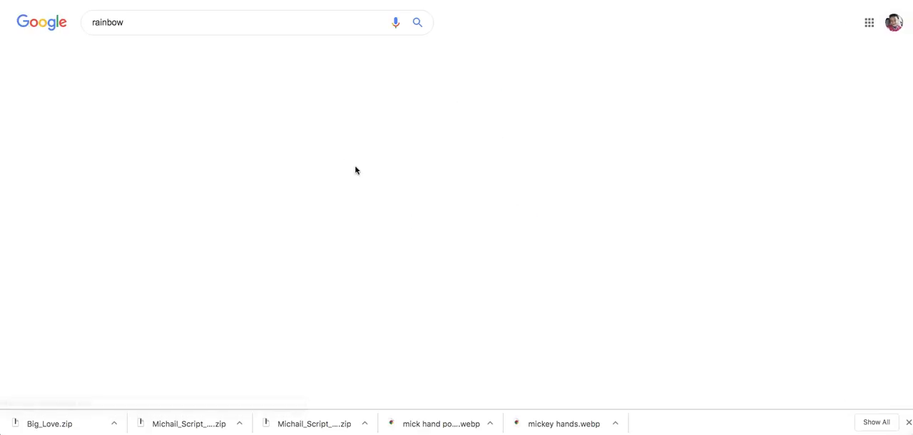
{"action": "left_click", "coordinate": [151, 54]}
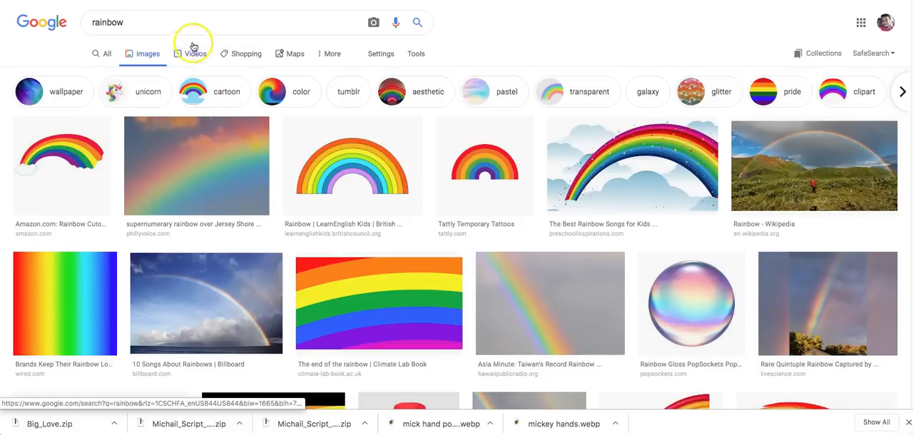
{"action": "left_click", "coordinate": [192, 30]}
{"action": "type", "text": "background"}
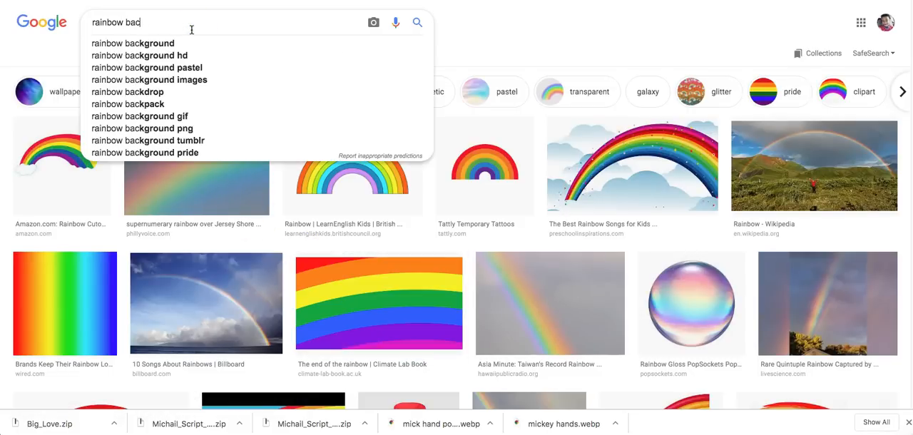
{"action": "key", "text": "Return"}
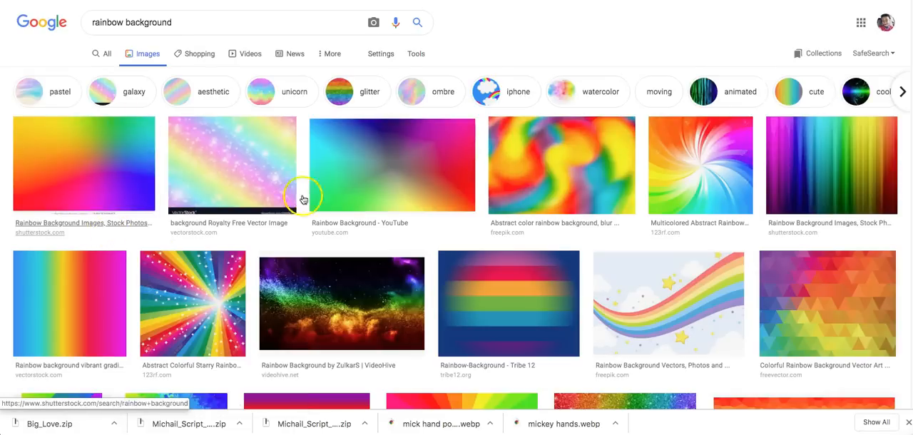
{"action": "left_click", "coordinate": [124, 172]}
{"action": "right_click", "coordinate": [304, 222]}
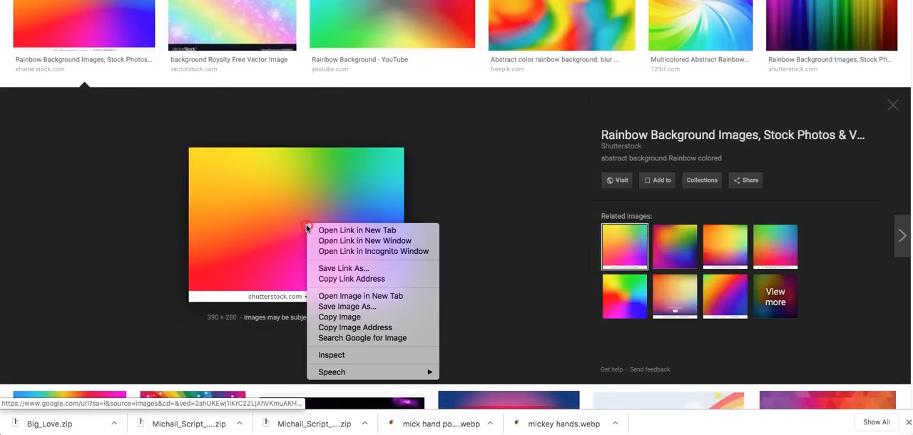
{"action": "left_click", "coordinate": [322, 308]}
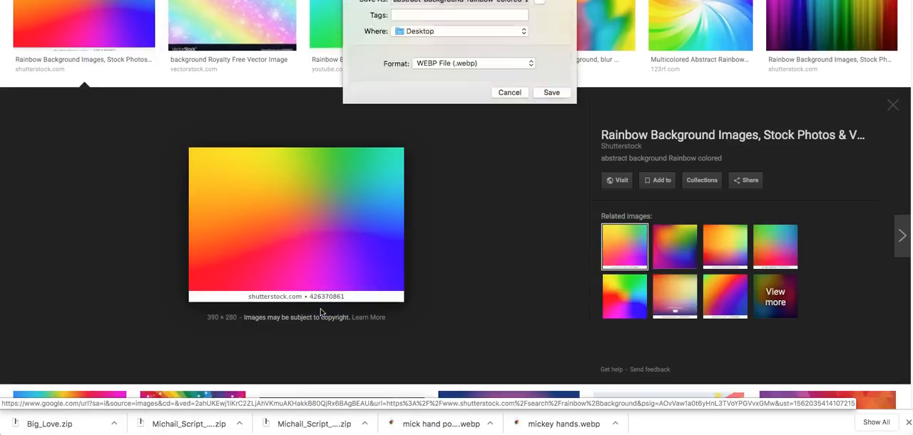
{"action": "left_click", "coordinate": [520, 95]}
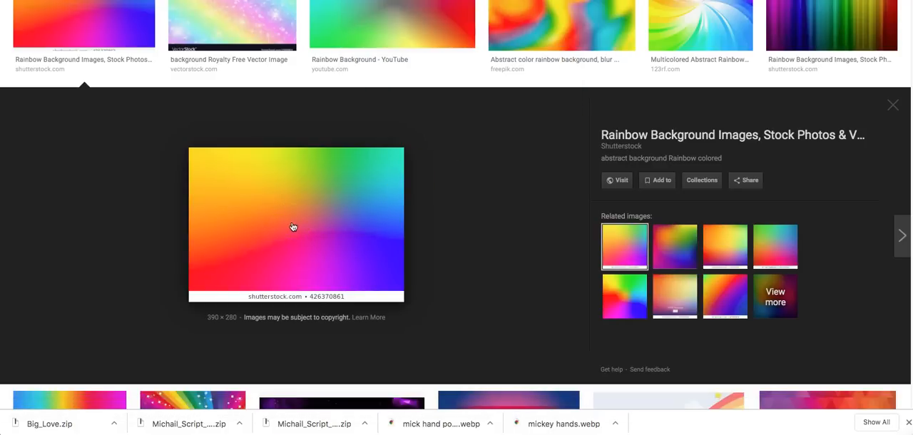
Capture a screenshot of the enlarged rainbow gradient, leaving out the white caption strip beneath it
{"action": "left_click_drag", "start_coordinate": [190, 147], "coordinate": [394, 288]}
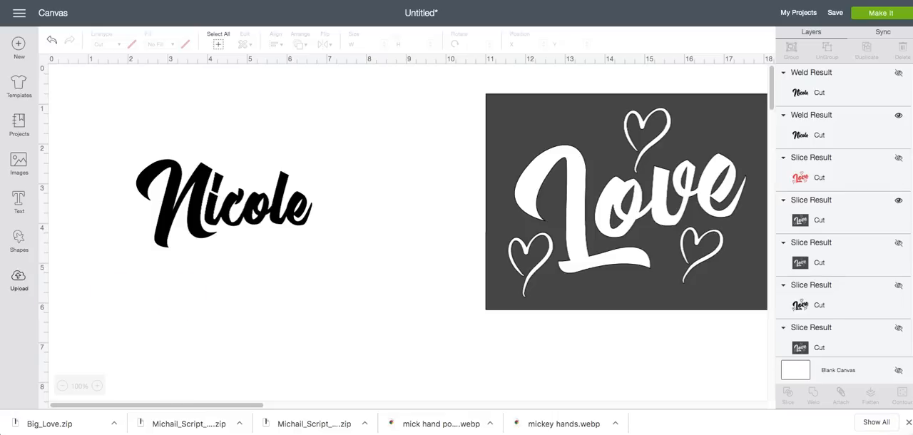
Switch to Cricut Design Space and upload the desktop image Screen Shot 2019-06-30 at 10.43.44 PM
{"action": "left_click", "coordinate": [22, 278]}
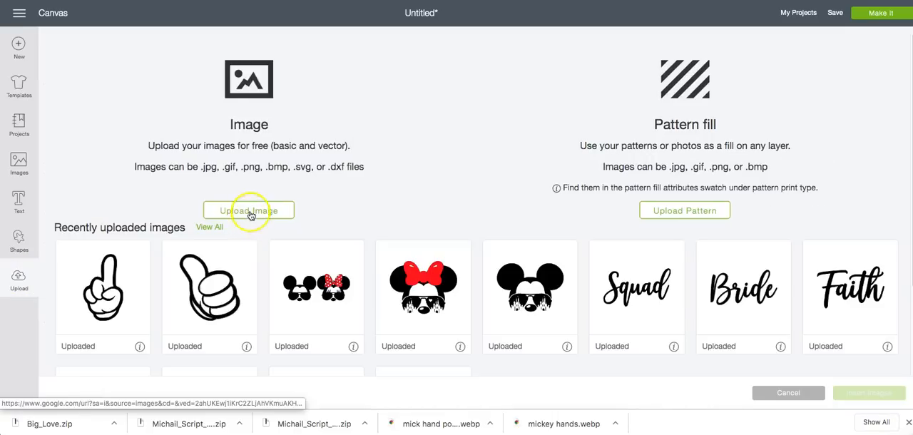
{"action": "left_click", "coordinate": [249, 155]}
{"action": "left_click", "coordinate": [472, 204]}
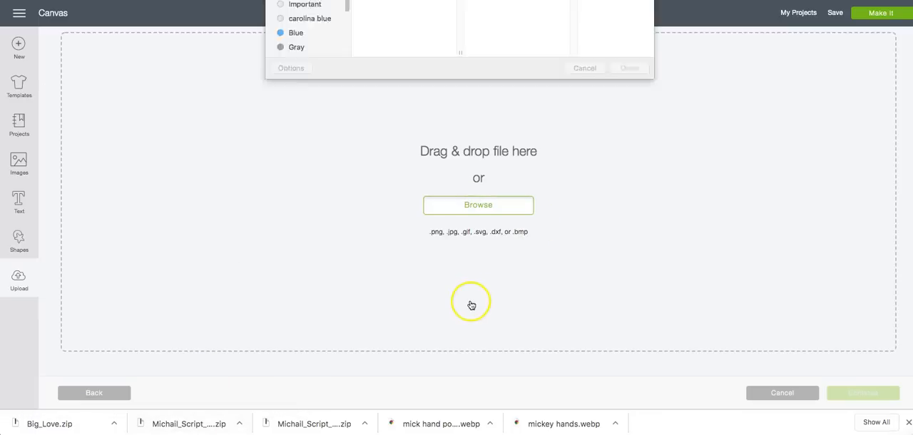
{"action": "scroll", "coordinate": [416, 167], "scroll_direction": "down", "scroll_amount": 20}
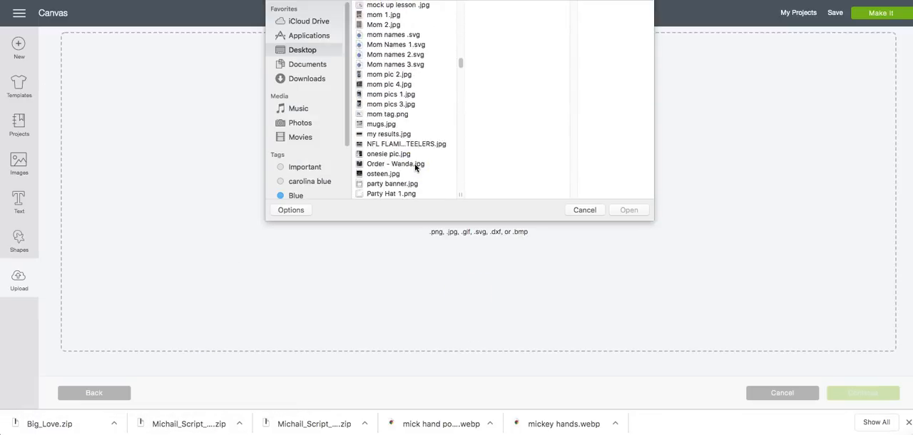
{"action": "scroll", "coordinate": [417, 167], "scroll_direction": "down", "scroll_amount": 20}
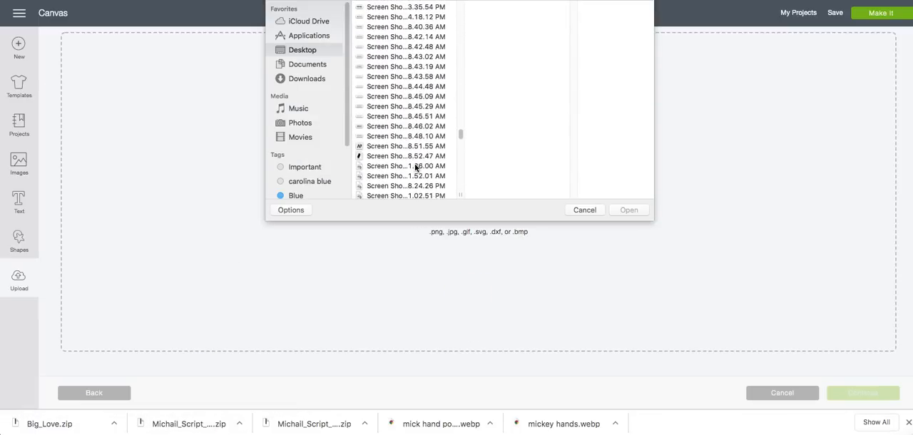
{"action": "scroll", "coordinate": [416, 168], "scroll_direction": "down", "scroll_amount": 15}
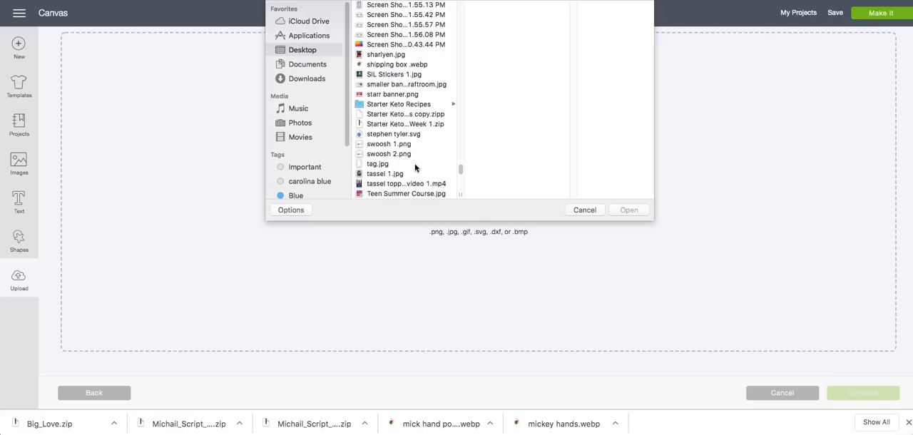
{"action": "left_click", "coordinate": [400, 84]}
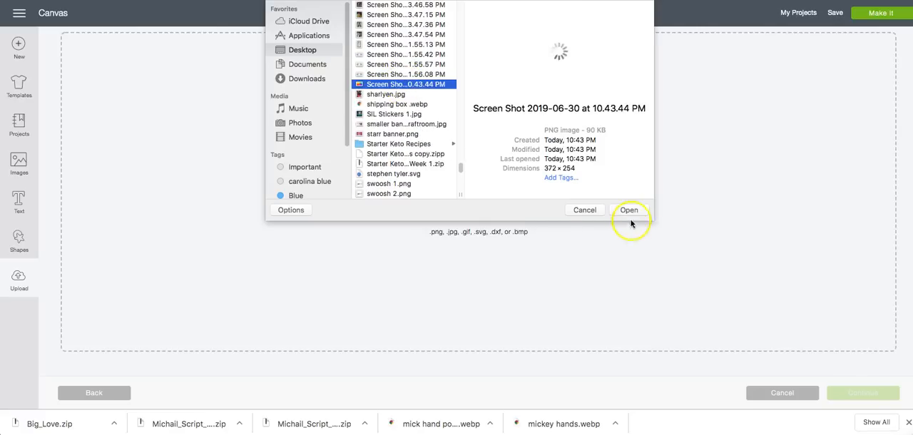
{"action": "left_click", "coordinate": [630, 211]}
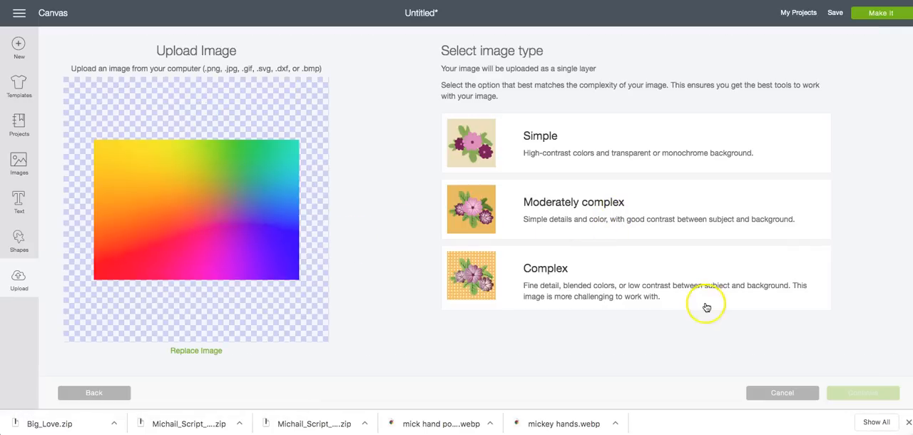
Set the image type to Complex, keep the whole gradient without erasing anything, and save it as a Print Then Cut image
{"action": "left_click", "coordinate": [581, 276]}
{"action": "left_click", "coordinate": [860, 394]}
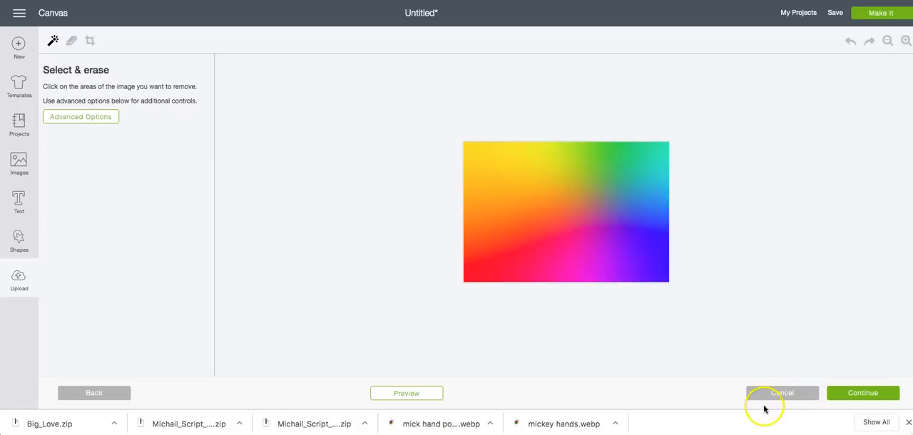
{"action": "left_click", "coordinate": [893, 398]}
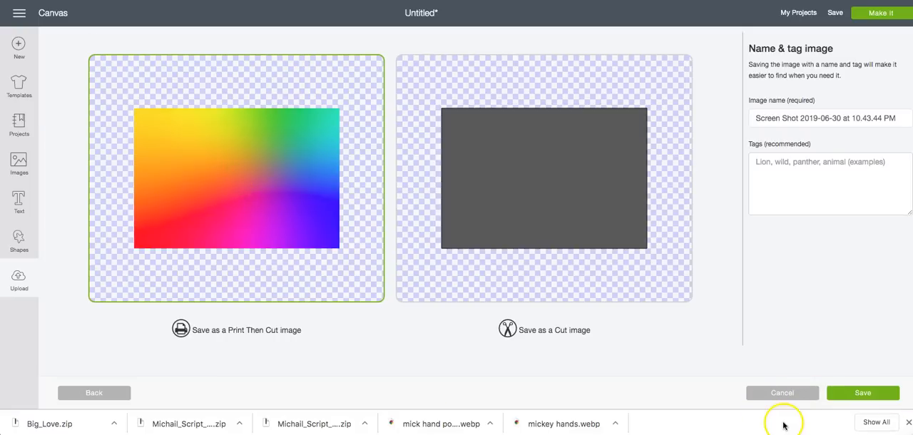
{"action": "left_click", "coordinate": [873, 391]}
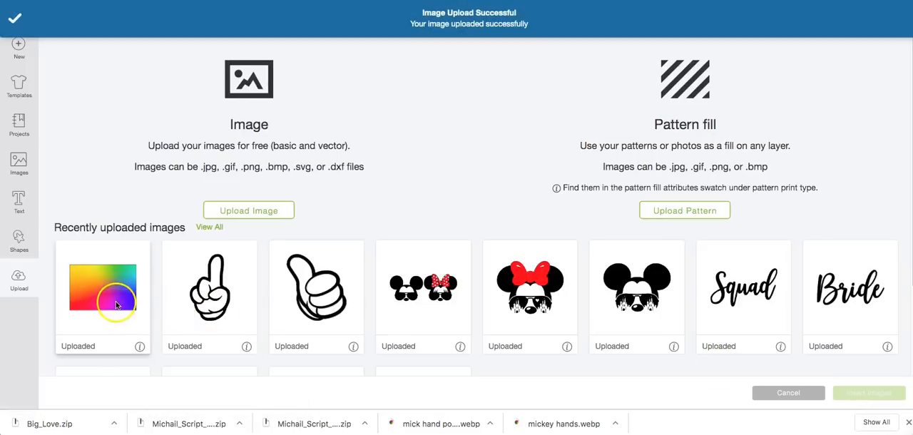
Insert the uploaded rainbow image and place it over the whole name, enlarged to about 5.486 in wide
{"action": "left_click", "coordinate": [116, 305]}
{"action": "left_click", "coordinate": [849, 394]}
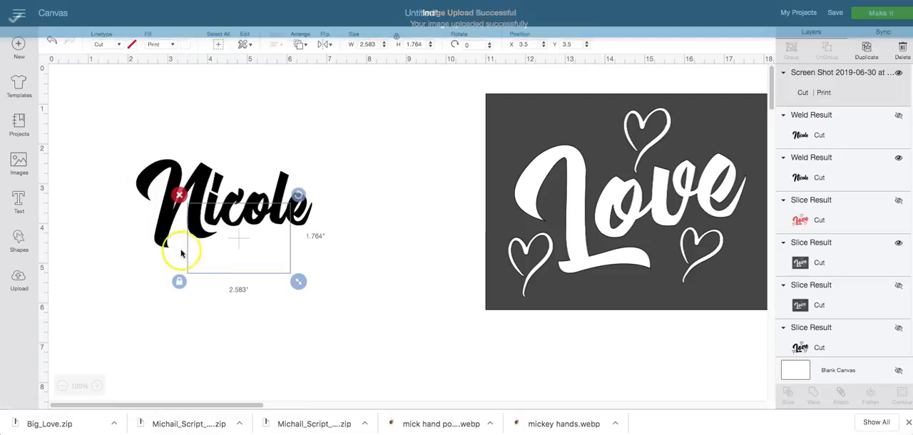
{"action": "left_click_drag", "start_coordinate": [233, 258], "coordinate": [168, 203]}
{"action": "left_click_drag", "start_coordinate": [236, 231], "coordinate": [351, 278]}
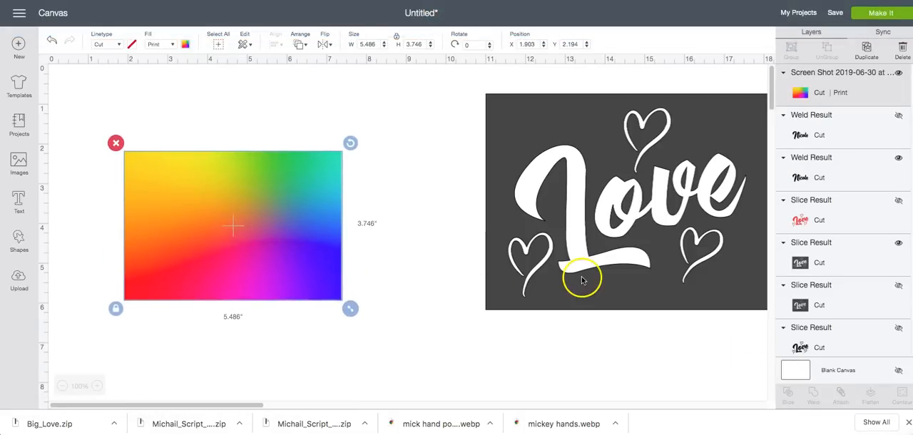
Slice the welded name out of the rainbow image
{"action": "left_click", "coordinate": [377, 292]}
{"action": "left_click_drag", "start_coordinate": [91, 119], "coordinate": [406, 332]}
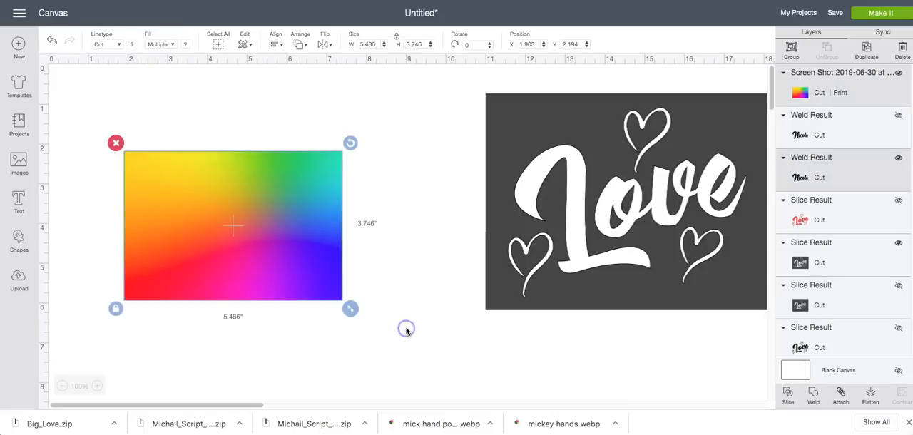
{"action": "left_click", "coordinate": [789, 393]}
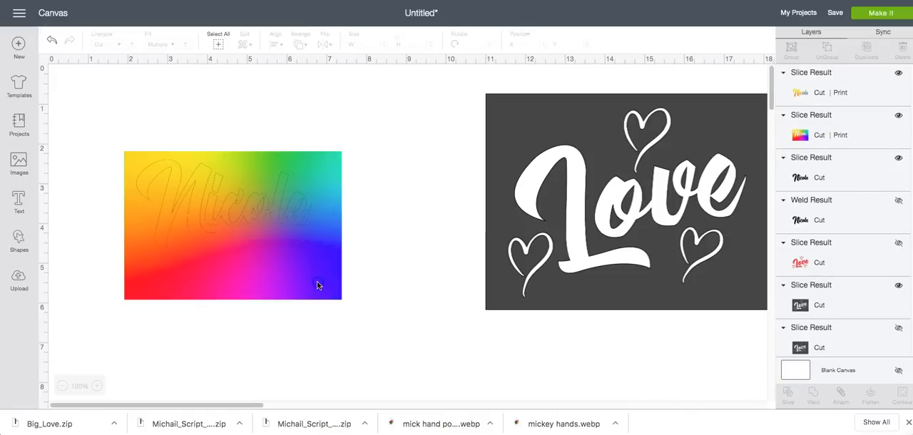
Delete the leftover rainbow background and black name pieces from the slice, and move the rainbow name up on the canvas
{"action": "left_click", "coordinate": [318, 285]}
{"action": "key", "text": "Delete"}
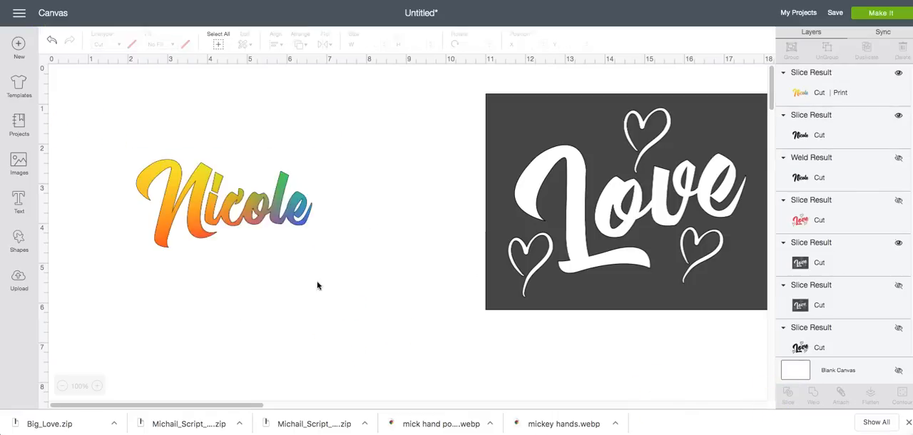
{"action": "left_click", "coordinate": [273, 219]}
{"action": "left_click_drag", "start_coordinate": [273, 219], "coordinate": [272, 252]}
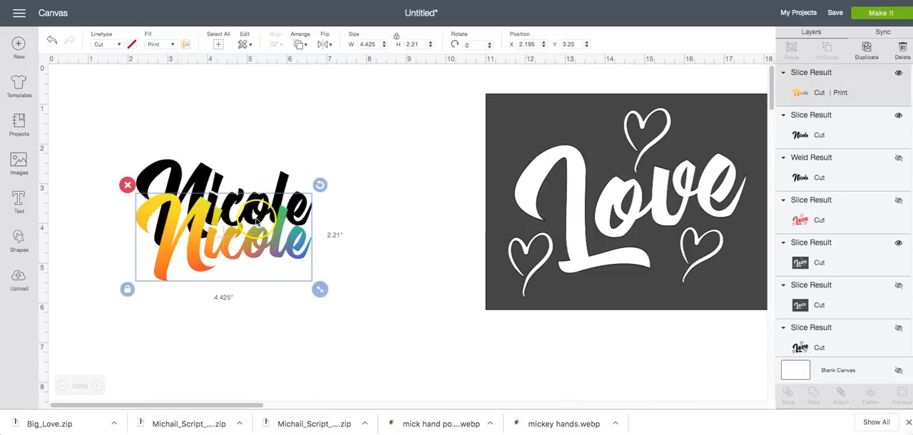
{"action": "left_click", "coordinate": [198, 179]}
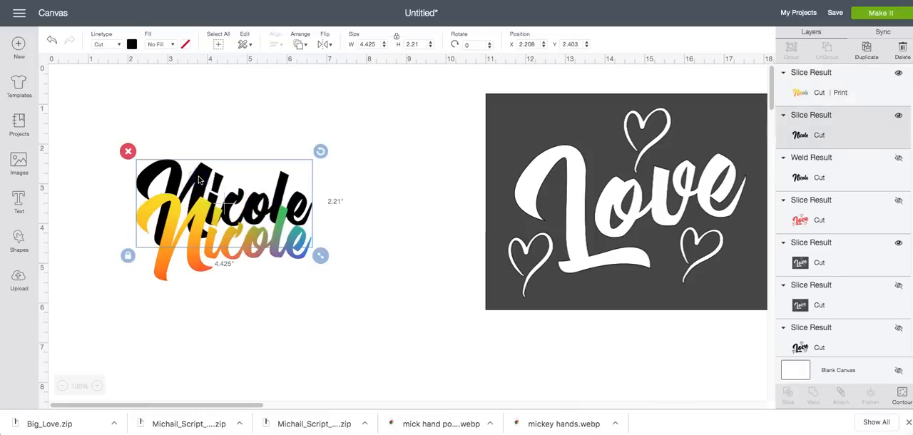
{"action": "key", "text": "Delete"}
{"action": "left_click_drag", "start_coordinate": [198, 231], "coordinate": [208, 177]}
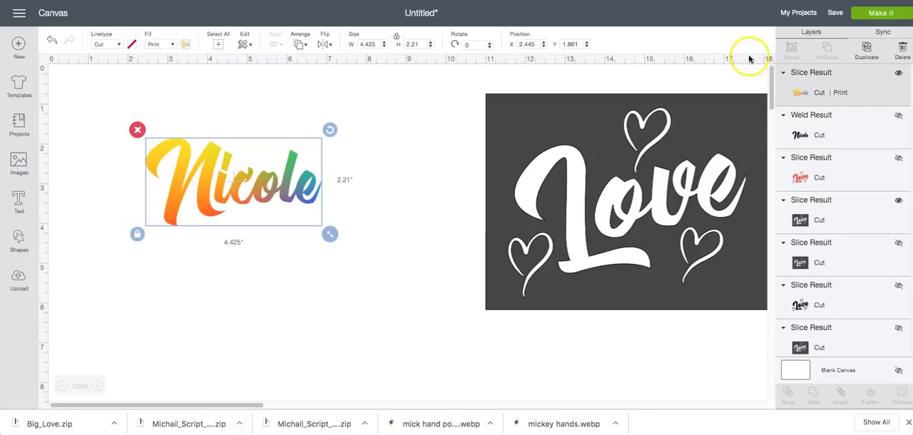
{"action": "left_click", "coordinate": [844, 124]}
{"action": "left_click", "coordinate": [900, 116]}
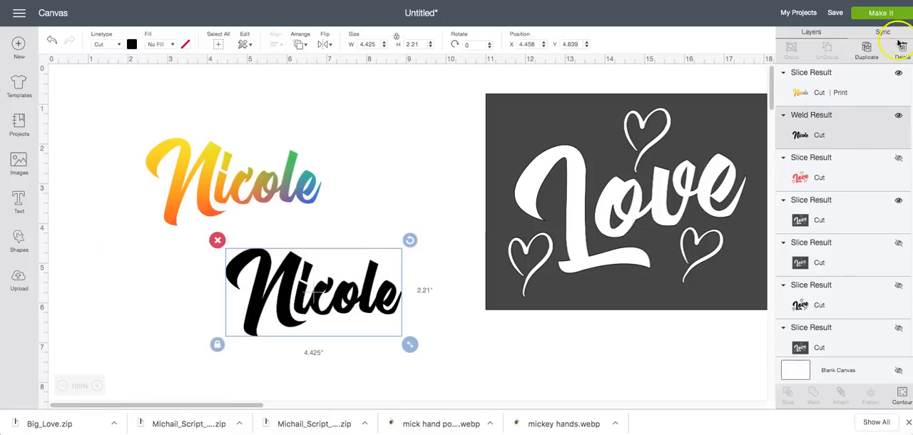
{"action": "left_click", "coordinate": [867, 48]}
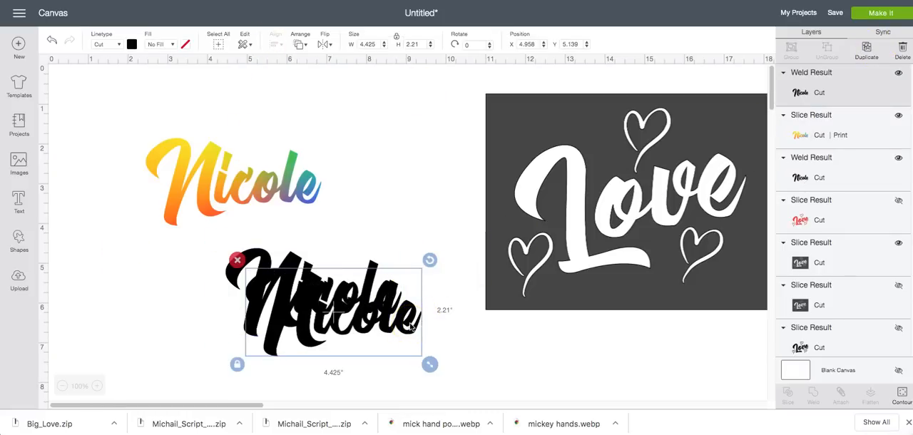
{"action": "left_click", "coordinate": [237, 259]}
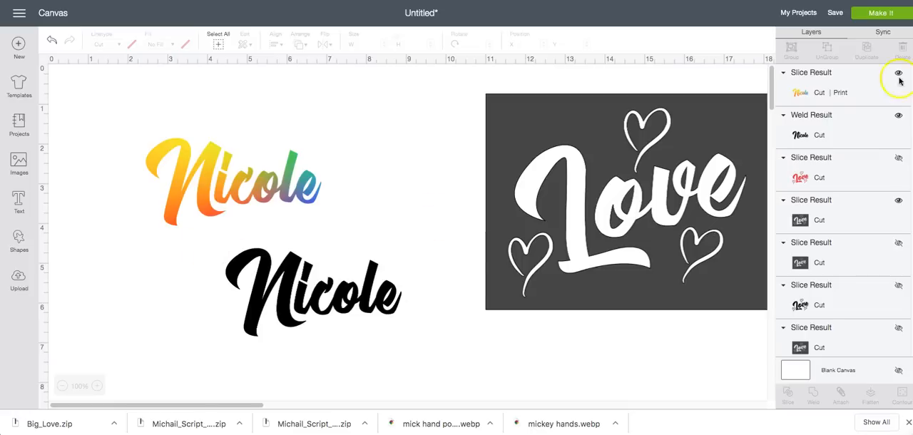
{"action": "left_click", "coordinate": [360, 303]}
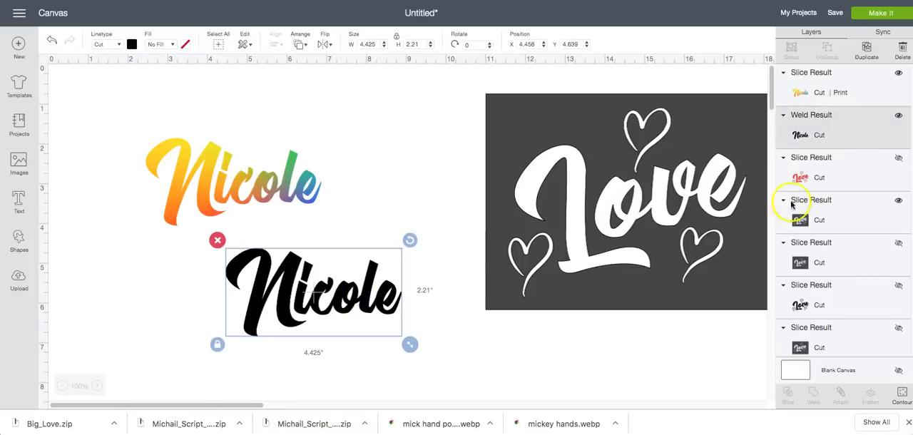
{"action": "left_click", "coordinate": [898, 117]}
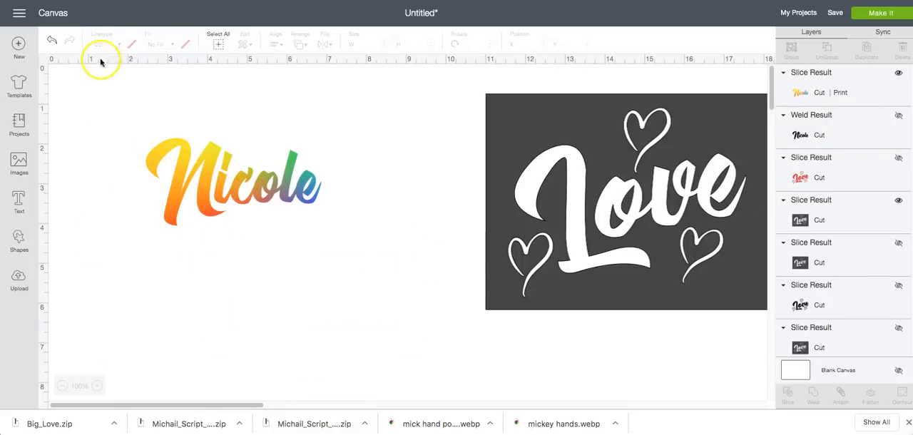
Add a new text object with the same first name below the rainbow lettering
{"action": "left_click", "coordinate": [16, 203]}
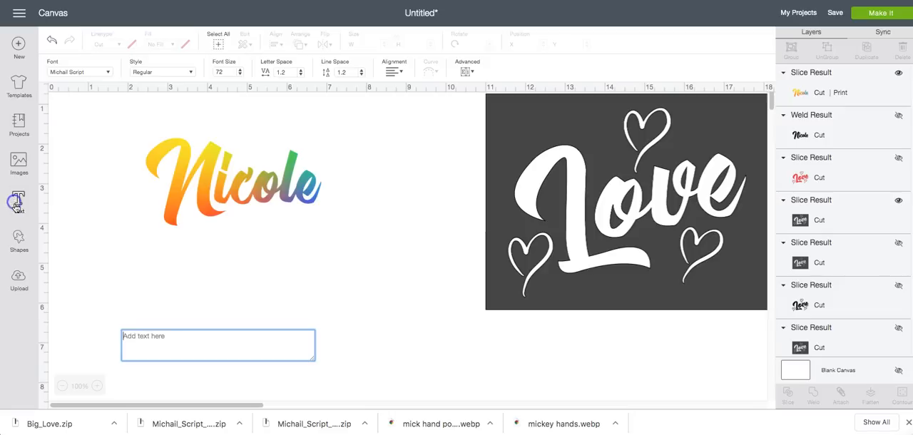
{"action": "type", "text": "Nicole"}
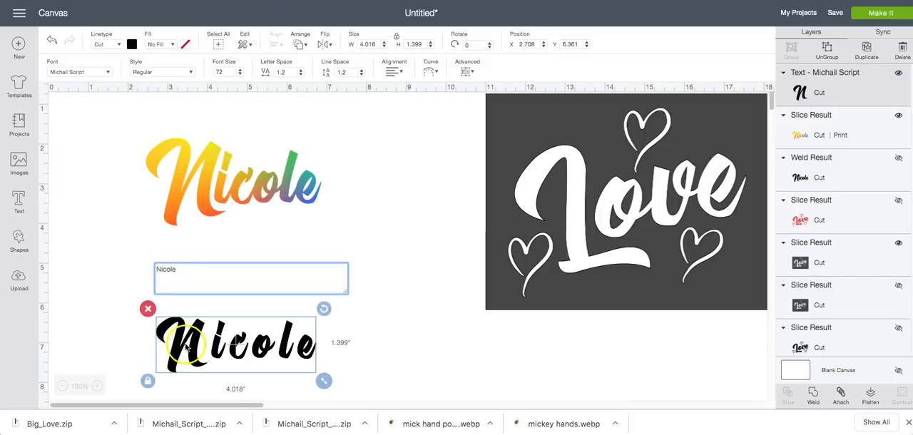
{"action": "left_click", "coordinate": [205, 347]}
{"action": "left_click", "coordinate": [197, 305]}
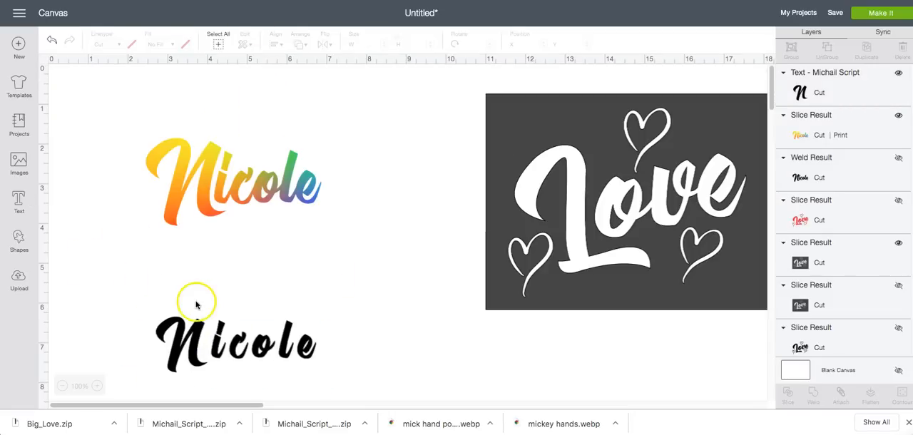
{"action": "left_click", "coordinate": [191, 339]}
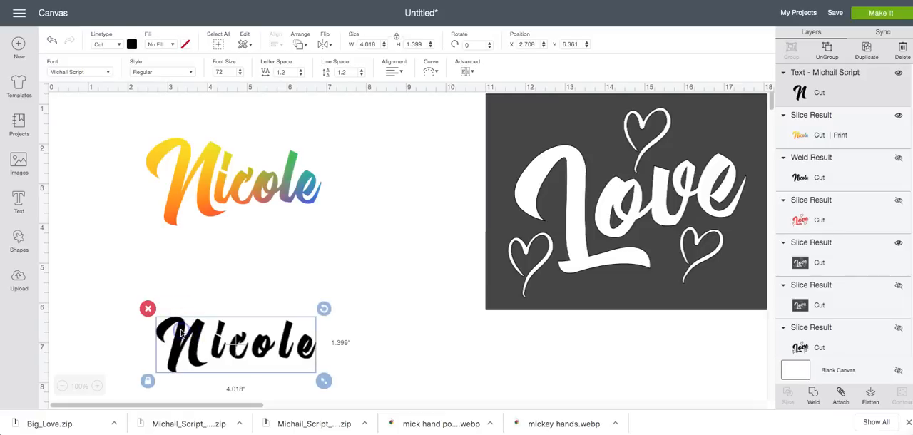
Set the new name's font to the system font Michail Script Cutting
{"action": "double_click", "coordinate": [182, 333]}
{"action": "left_click", "coordinate": [80, 72]}
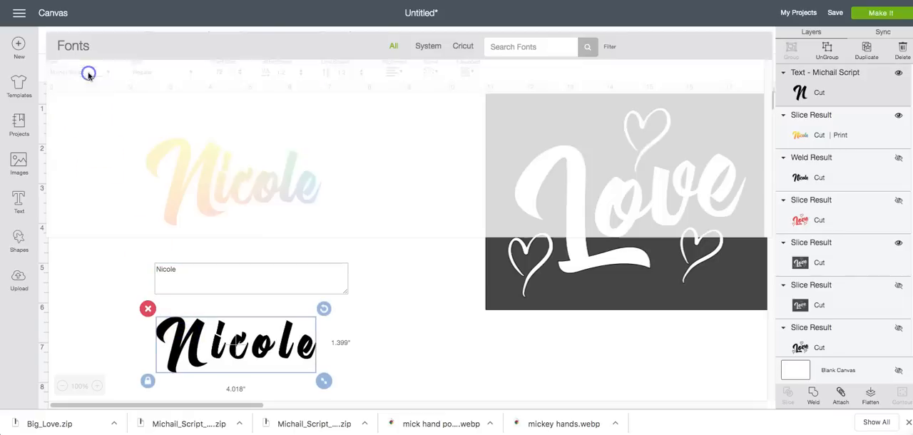
{"action": "left_click", "coordinate": [428, 45]}
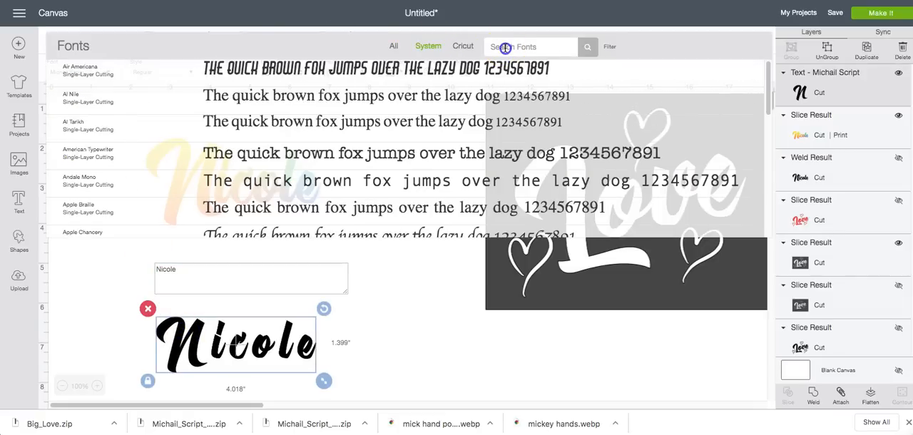
{"action": "left_click", "coordinate": [500, 47]}
{"action": "type", "text": "Mich"}
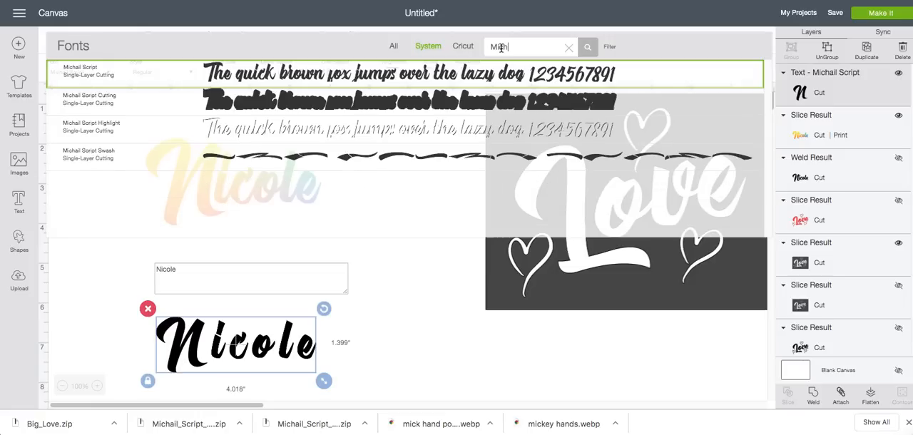
{"action": "left_click", "coordinate": [366, 105]}
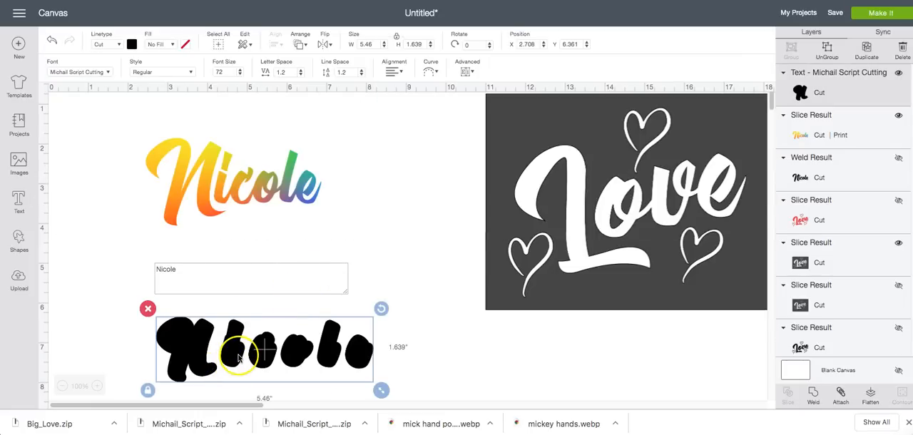
{"action": "left_click", "coordinate": [385, 246]}
{"action": "left_click", "coordinate": [300, 356]}
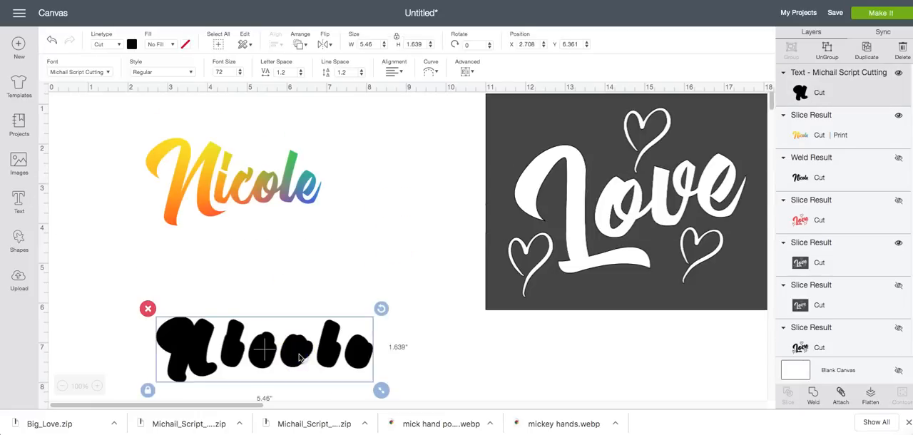
Move the thick black name up, enlarge it to about 6.307 in wide, and ungroup it into separate letters
{"action": "left_click_drag", "start_coordinate": [300, 356], "coordinate": [297, 294]}
{"action": "left_click_drag", "start_coordinate": [380, 327], "coordinate": [413, 370]}
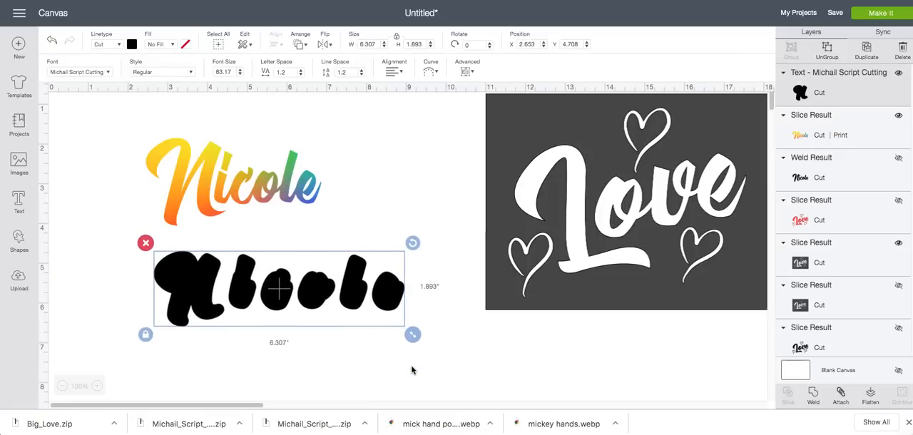
{"action": "left_click", "coordinate": [826, 48]}
Place the first thick black letter over its rainbow counterpart, enlarge it to about 2.227 in wide, and send it to the back
{"action": "left_click_drag", "start_coordinate": [200, 263], "coordinate": [188, 143]}
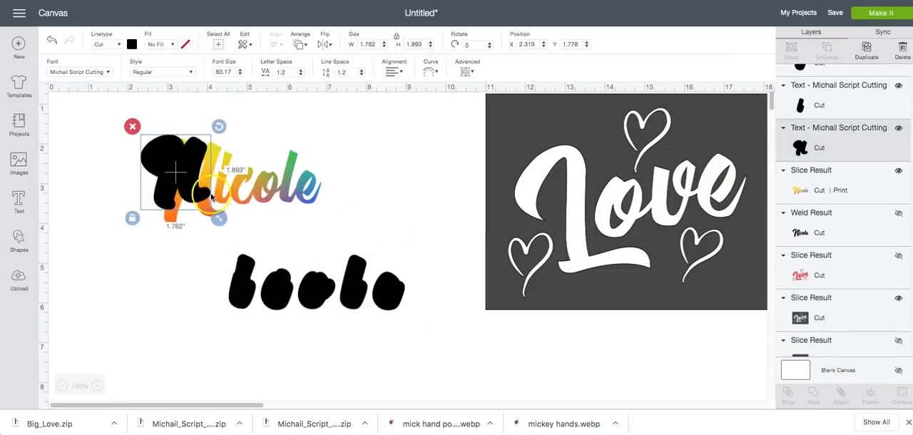
{"action": "left_click_drag", "start_coordinate": [221, 222], "coordinate": [234, 241]}
{"action": "left_click", "coordinate": [300, 43]}
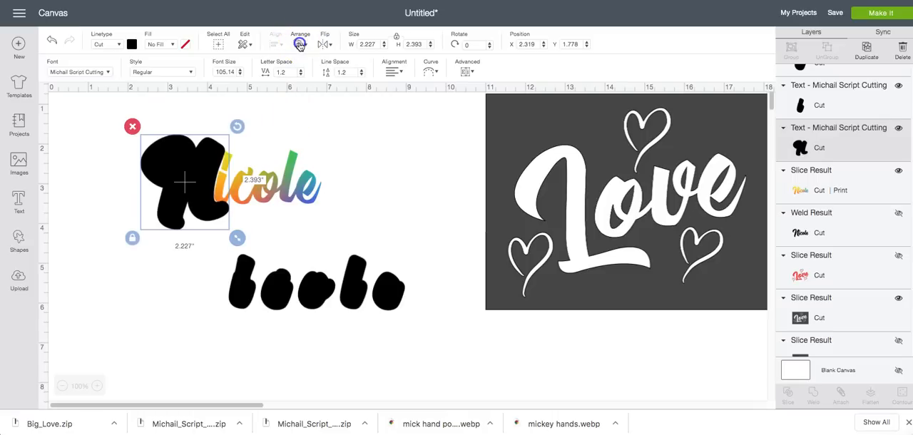
{"action": "left_click", "coordinate": [324, 66]}
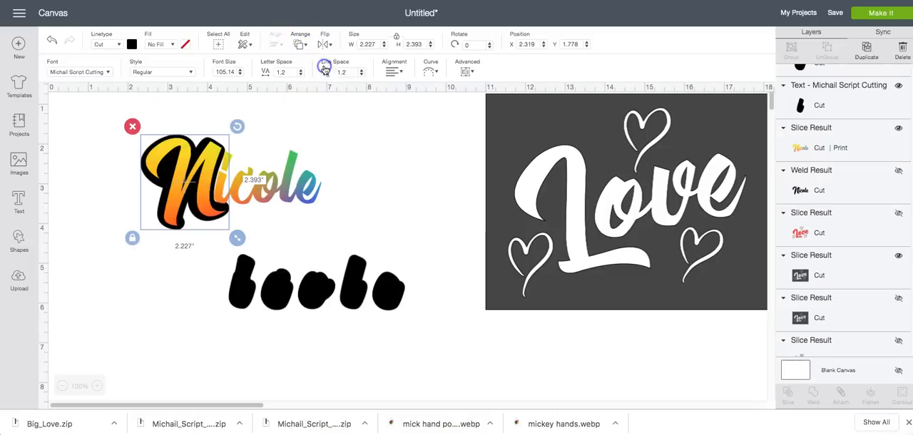
Fit the second and third thick black letters at about 0.715 in and 0.841 in wide behind their rainbow letters, sent to the back
{"action": "left_click", "coordinate": [249, 289]}
{"action": "left_click_drag", "start_coordinate": [248, 289], "coordinate": [248, 216]}
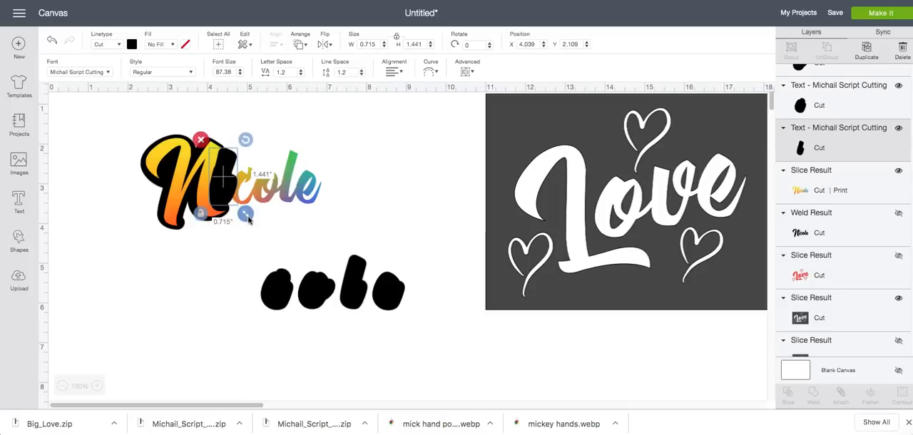
{"action": "left_click", "coordinate": [296, 46]}
{"action": "left_click", "coordinate": [303, 77]}
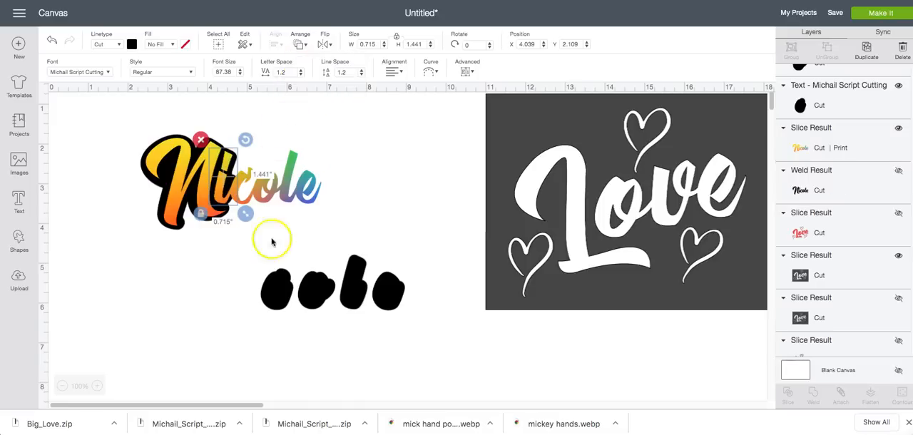
{"action": "left_click_drag", "start_coordinate": [271, 295], "coordinate": [267, 218]}
{"action": "left_click", "coordinate": [302, 44]}
{"action": "left_click", "coordinate": [305, 65]}
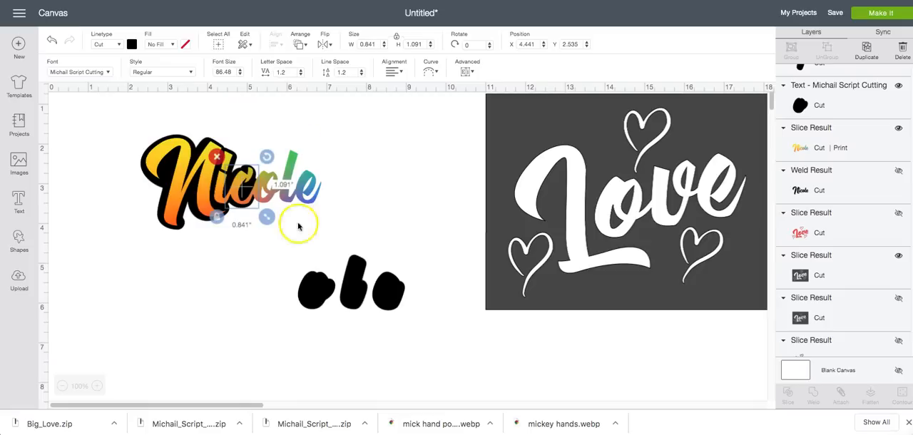
Fit the fourth thick black letter behind its rainbow letter, enlarged to about 1.003 in wide, sent to the back and adjusted in position
{"action": "left_click_drag", "start_coordinate": [306, 292], "coordinate": [263, 201]}
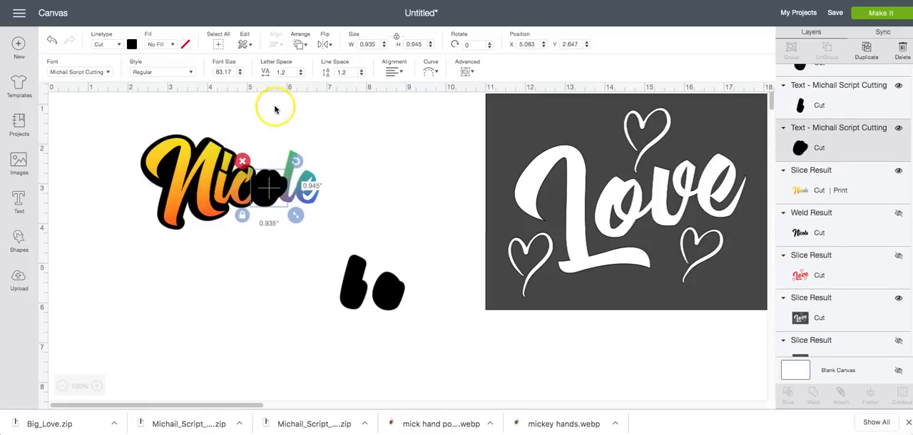
{"action": "left_click", "coordinate": [300, 45]}
{"action": "left_click", "coordinate": [307, 66]}
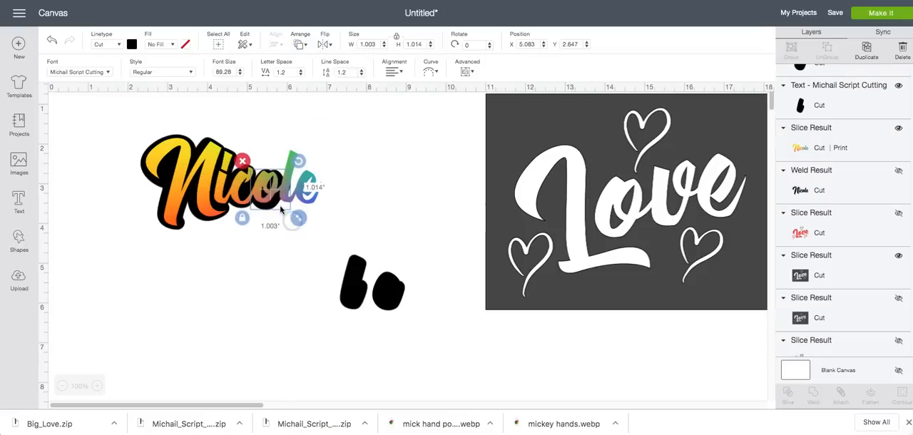
{"action": "left_click", "coordinate": [278, 206]}
{"action": "left_click_drag", "start_coordinate": [278, 206], "coordinate": [280, 261]}
{"action": "left_click_drag", "start_coordinate": [267, 174], "coordinate": [369, 146]}
{"action": "left_click_drag", "start_coordinate": [300, 237], "coordinate": [295, 188]}
{"action": "left_click_drag", "start_coordinate": [375, 165], "coordinate": [277, 193]}
Fit the fifth thick black letter behind its rainbow letter at about 0.761 in wide, send it to the back, and fine-tune the alignment
{"action": "left_click", "coordinate": [341, 278]}
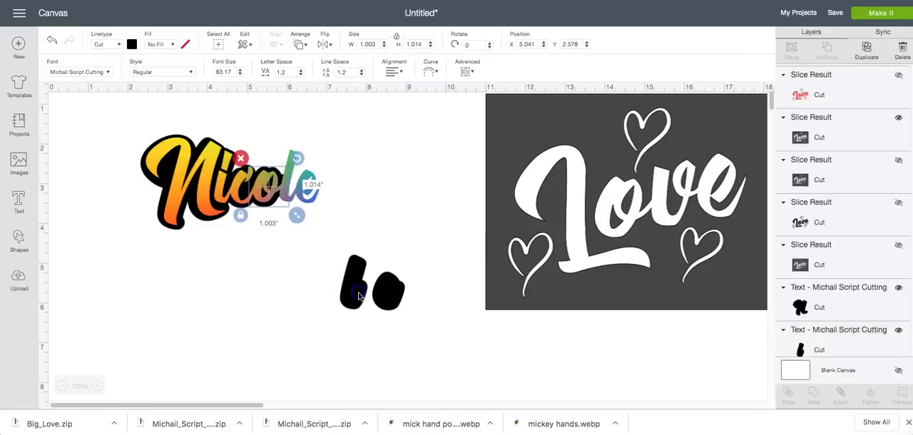
{"action": "left_click_drag", "start_coordinate": [359, 303], "coordinate": [289, 194]}
{"action": "left_click", "coordinate": [302, 44]}
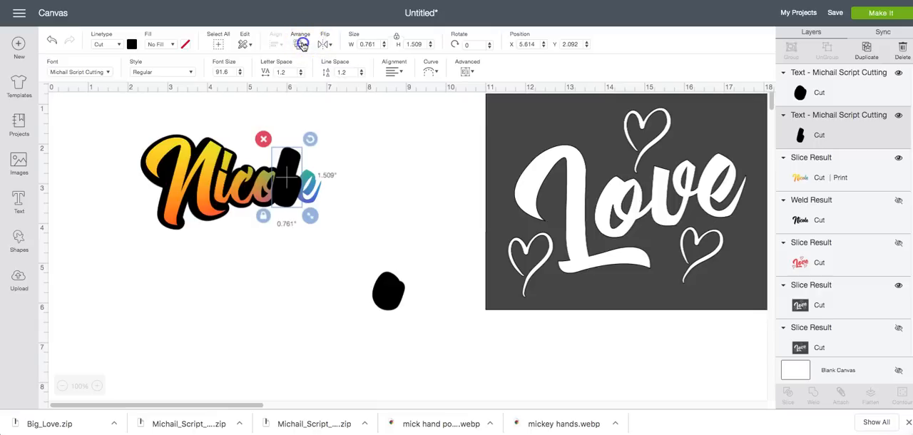
{"action": "left_click", "coordinate": [304, 67]}
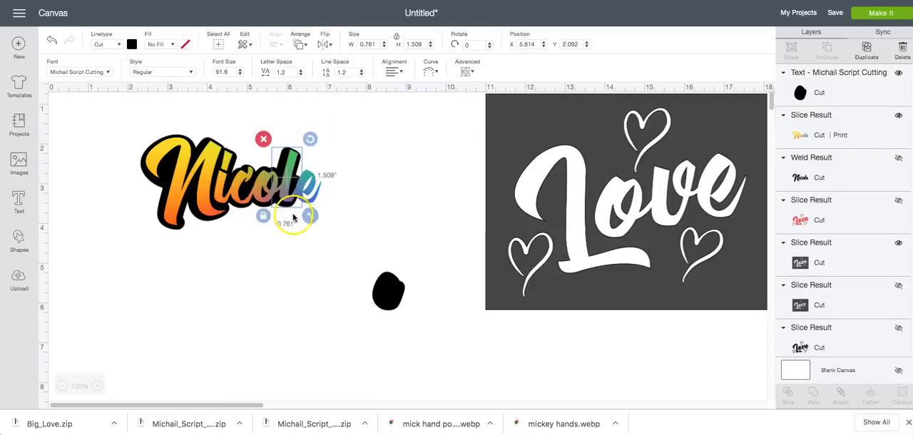
{"action": "left_click_drag", "start_coordinate": [307, 215], "coordinate": [298, 250]}
{"action": "left_click", "coordinate": [332, 139]}
{"action": "left_click_drag", "start_coordinate": [332, 139], "coordinate": [386, 116]}
{"action": "left_click_drag", "start_coordinate": [289, 228], "coordinate": [295, 189]}
{"action": "left_click", "coordinate": [371, 135]}
{"action": "left_click_drag", "start_coordinate": [378, 152], "coordinate": [287, 202]}
Fit the last thick black letter at about 0.809 in wide over its rainbow letter and send it to the back
{"action": "left_click", "coordinate": [375, 283]}
{"action": "left_click_drag", "start_coordinate": [388, 292], "coordinate": [312, 201]}
{"action": "left_click", "coordinate": [301, 45]}
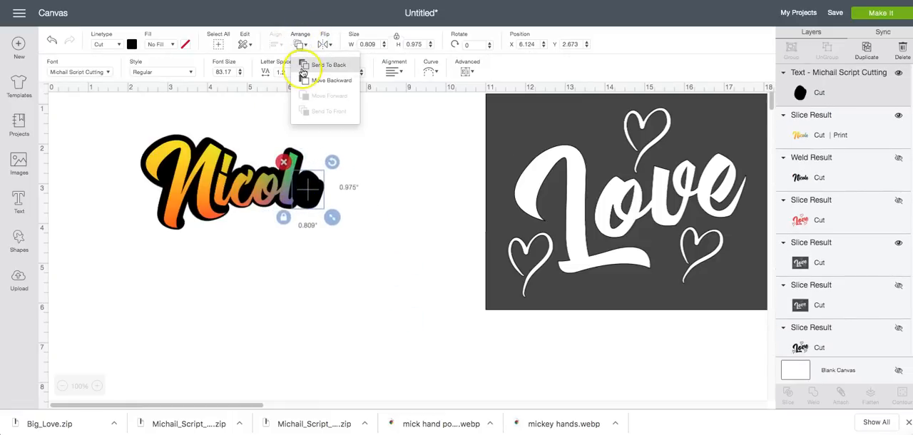
{"action": "left_click", "coordinate": [305, 66]}
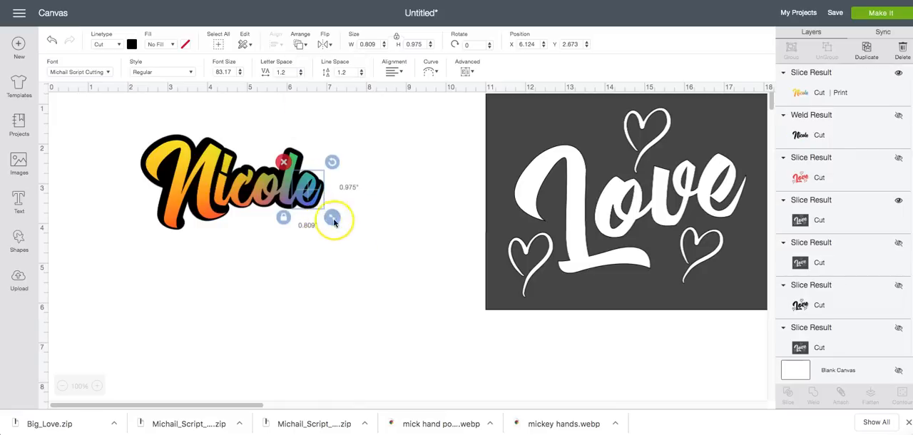
{"action": "left_click", "coordinate": [386, 221]}
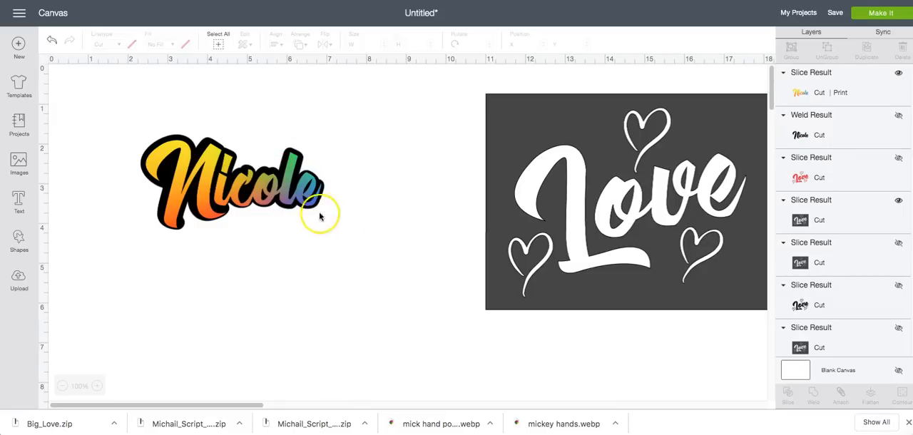
Move the rainbow name below the black letters and weld all the thick black letters into one outline shape
{"action": "left_click", "coordinate": [278, 194]}
{"action": "left_click_drag", "start_coordinate": [278, 194], "coordinate": [289, 325]}
{"action": "left_click_drag", "start_coordinate": [123, 115], "coordinate": [340, 237]}
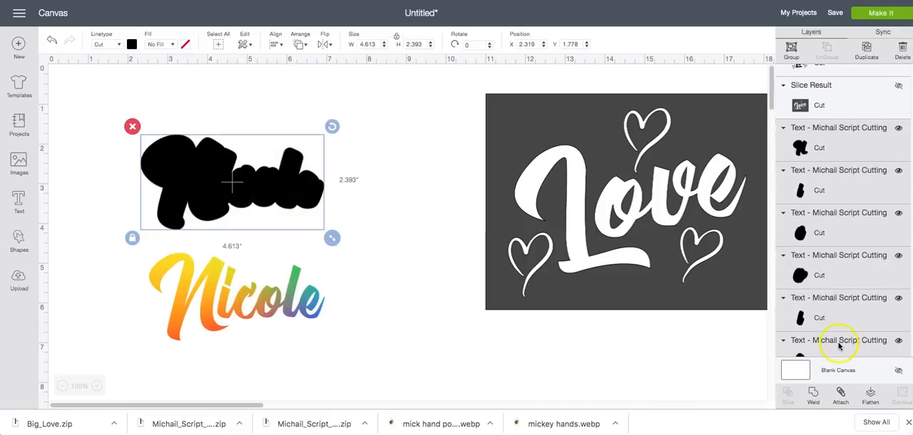
{"action": "left_click", "coordinate": [814, 397]}
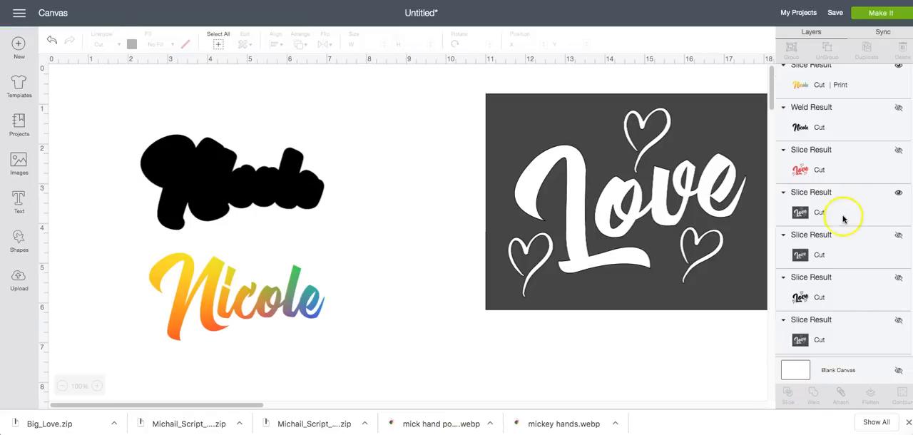
Place the rainbow name over the welded black outline, bring it to the front, and nudge it into alignment
{"action": "left_click_drag", "start_coordinate": [292, 261], "coordinate": [288, 192]}
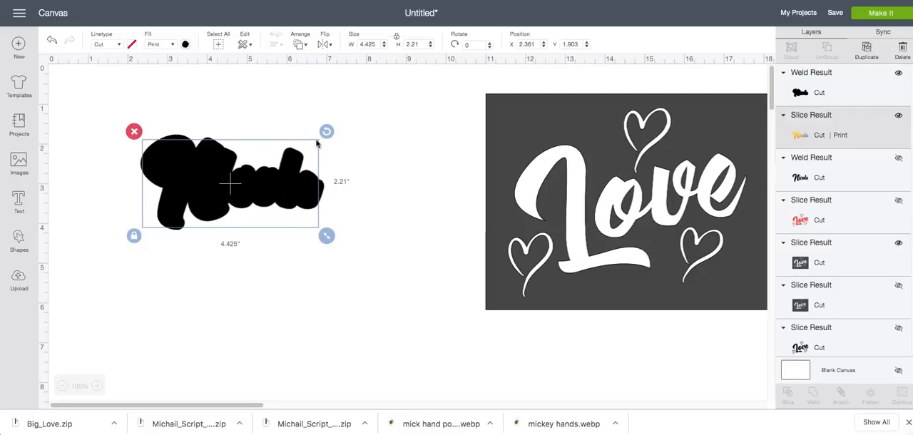
{"action": "left_click", "coordinate": [303, 45]}
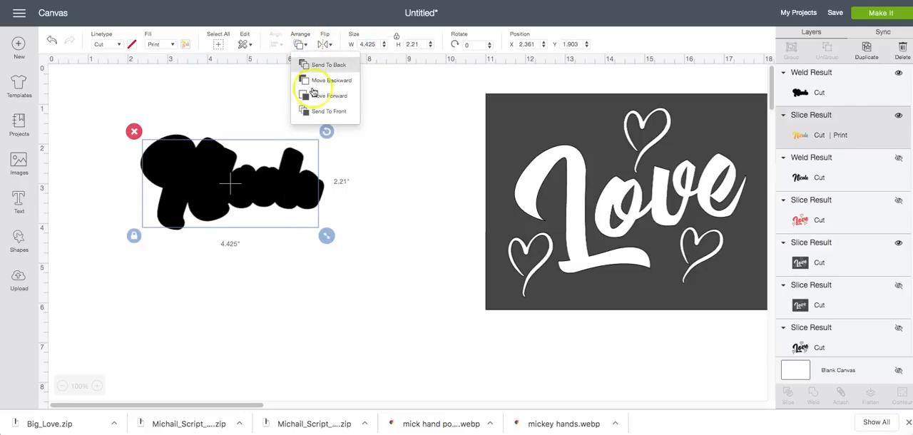
{"action": "left_click", "coordinate": [320, 112]}
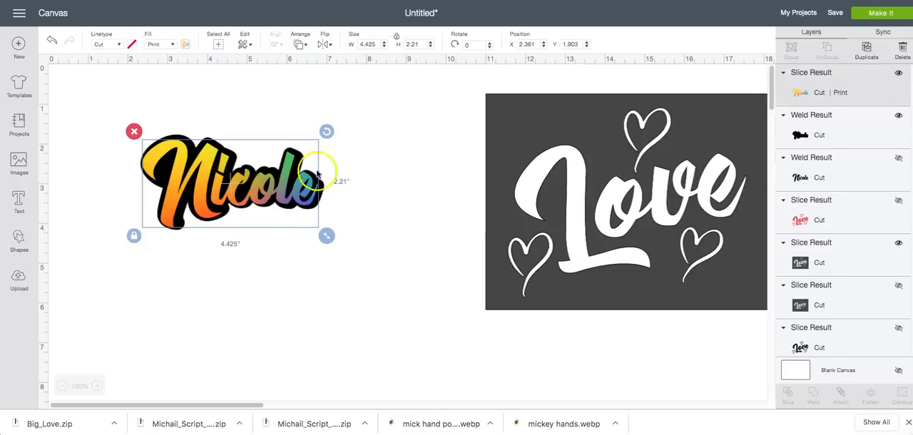
{"action": "left_click_drag", "start_coordinate": [290, 201], "coordinate": [293, 201]}
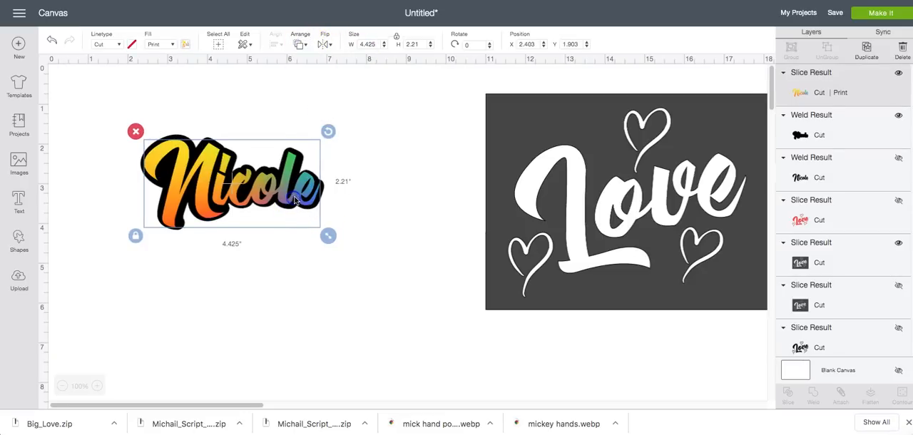
{"action": "left_click", "coordinate": [403, 184]}
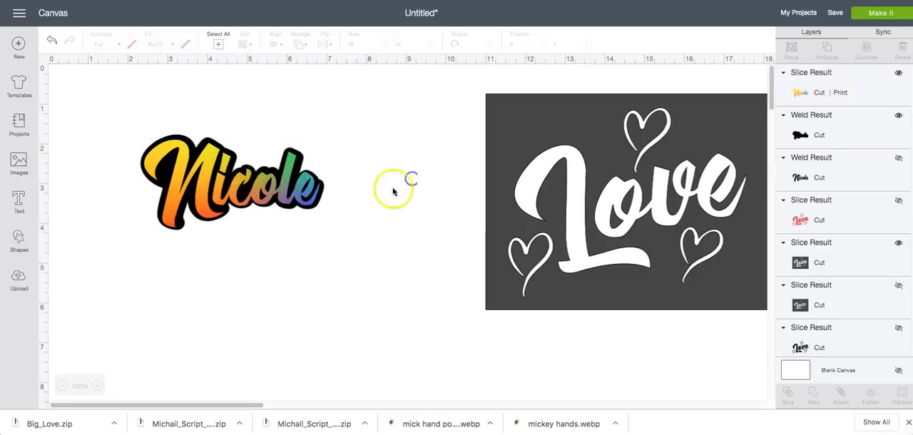
{"action": "left_click", "coordinate": [306, 204]}
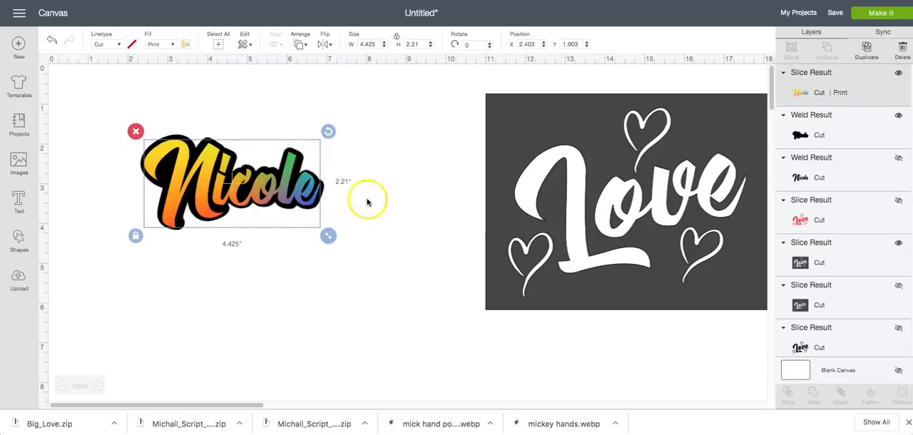
{"action": "left_click", "coordinate": [398, 225]}
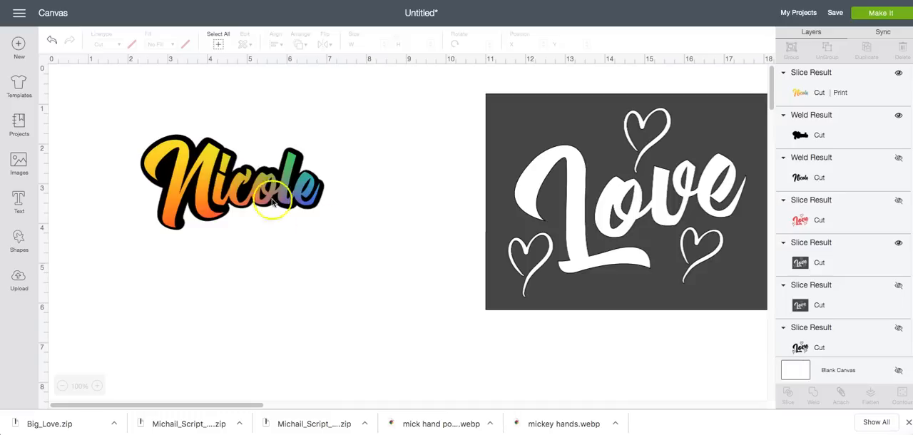
Enlarge the rainbow name and its black outline together to about 9.502 in wide, beside the Love stencil
{"action": "left_click_drag", "start_coordinate": [128, 122], "coordinate": [385, 292]}
{"action": "left_click_drag", "start_coordinate": [307, 211], "coordinate": [245, 189]}
{"action": "left_click_drag", "start_coordinate": [275, 212], "coordinate": [296, 226]}
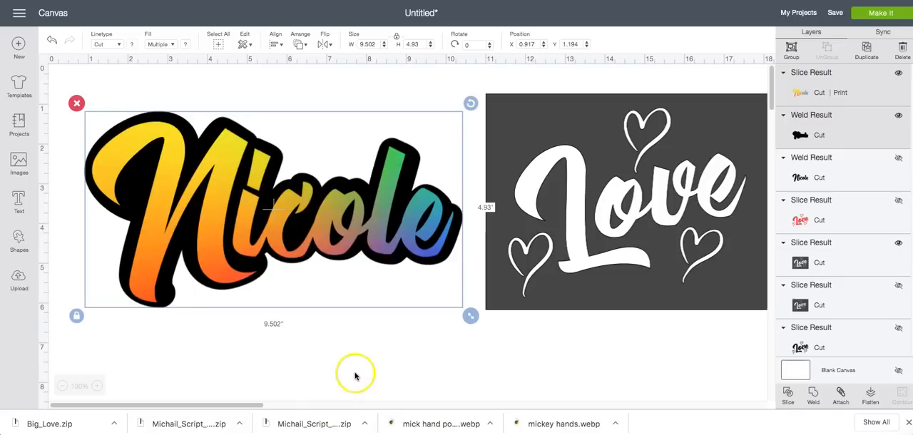
{"action": "left_click", "coordinate": [355, 375]}
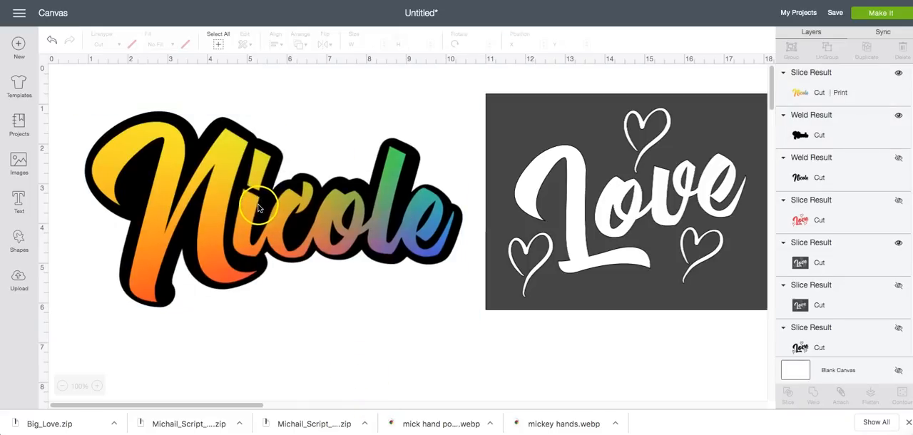
{"action": "left_click", "coordinate": [215, 91]}
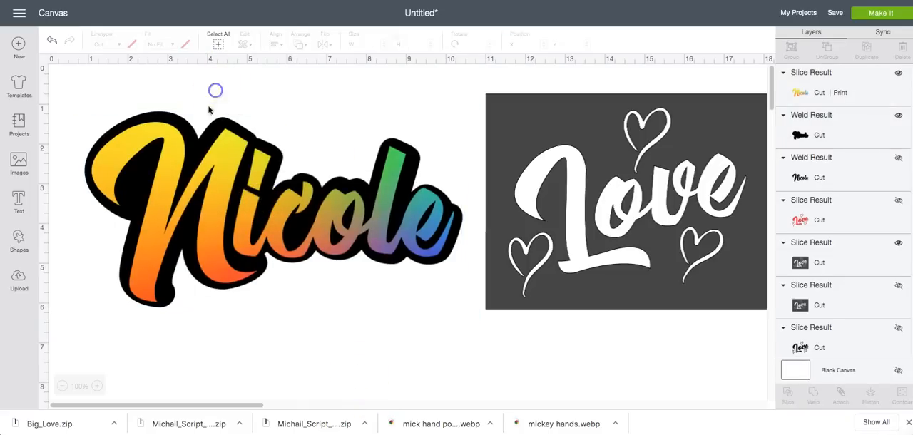
Add the same name as new text and set its font to Michail Script Highlight
{"action": "left_click", "coordinate": [18, 201]}
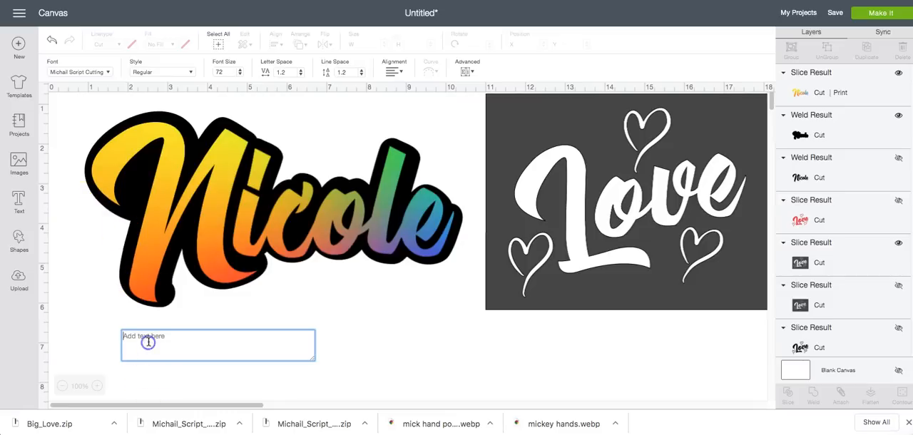
{"action": "type", "text": "Nicole"}
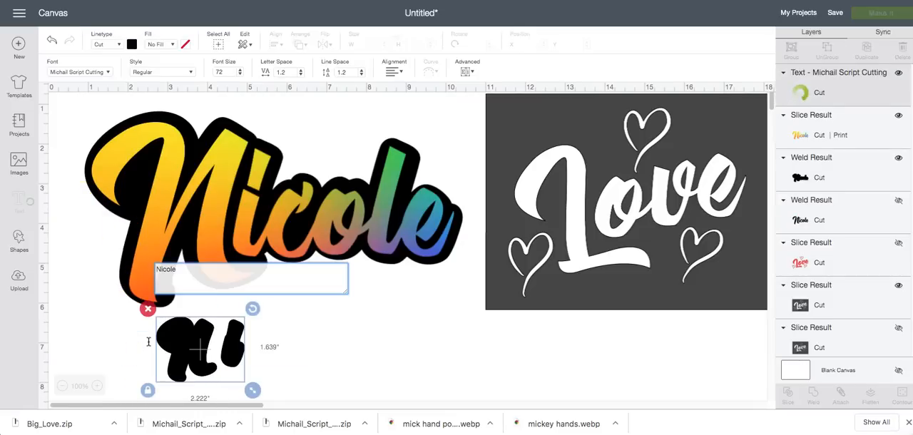
{"action": "left_click", "coordinate": [73, 74]}
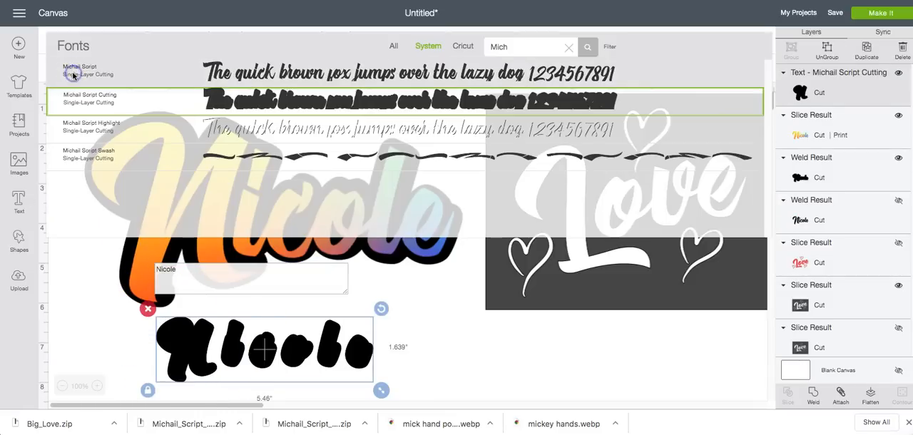
{"action": "left_click", "coordinate": [277, 137]}
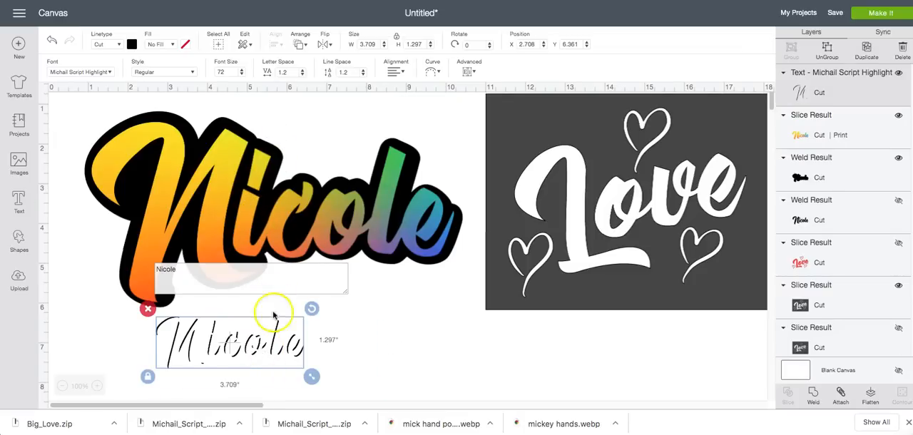
Color the highlight text red and set its fill to Print
{"action": "left_click", "coordinate": [143, 74]}
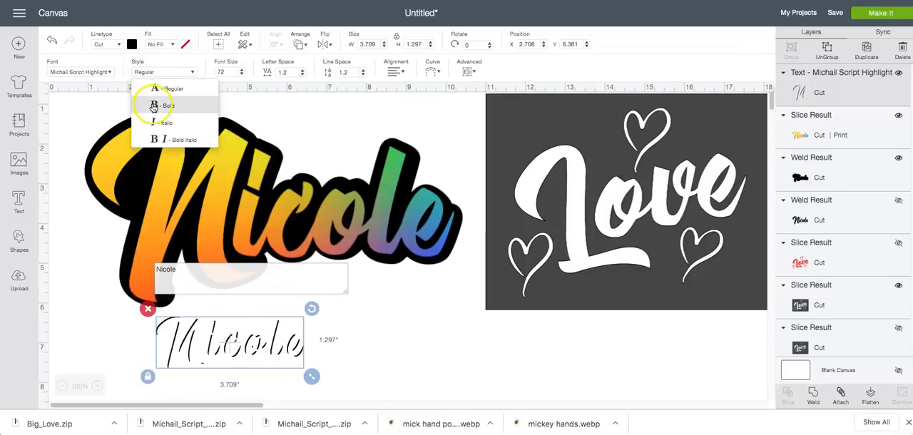
{"action": "left_click", "coordinate": [132, 46]}
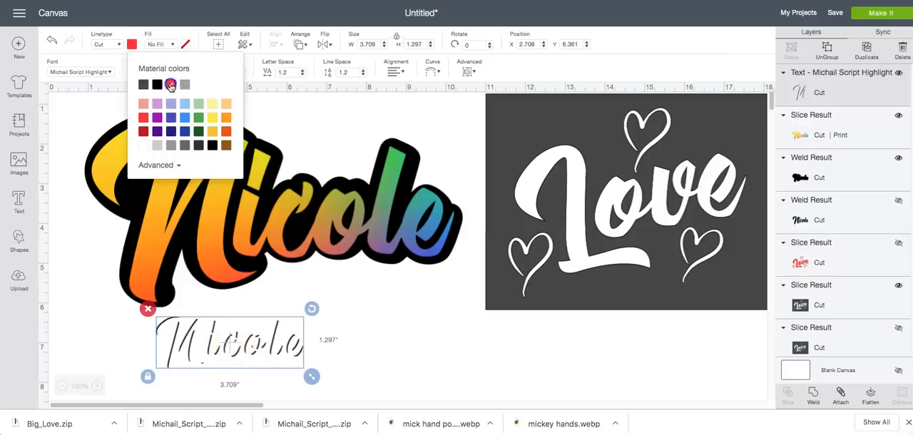
{"action": "left_click", "coordinate": [170, 46]}
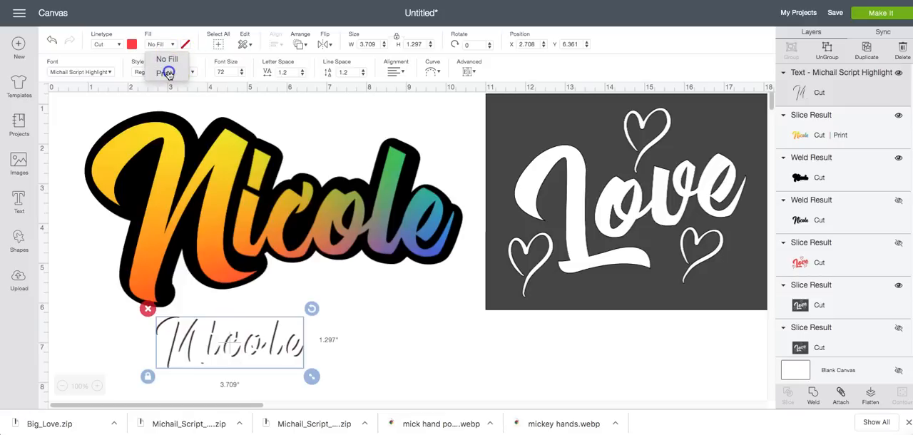
{"action": "left_click", "coordinate": [169, 73]}
Enlarge the red highlight text to about 9.598 in wide against the rainbow name and move it below the name
{"action": "left_click_drag", "start_coordinate": [212, 344], "coordinate": [160, 162]}
{"action": "left_click_drag", "start_coordinate": [257, 190], "coordinate": [464, 358]}
{"action": "mouse_move", "coordinate": [419, 214]}
{"action": "left_mouse_down"}
{"action": "mouse_move", "coordinate": [421, 237]}
{"action": "mouse_move", "coordinate": [416, 214]}
{"action": "left_mouse_up"}
{"action": "left_click_drag", "start_coordinate": [459, 262], "coordinate": [490, 310]}
{"action": "mouse_move", "coordinate": [394, 228]}
{"action": "left_mouse_down"}
{"action": "mouse_move", "coordinate": [394, 244]}
{"action": "mouse_move", "coordinate": [389, 226]}
{"action": "left_mouse_up"}
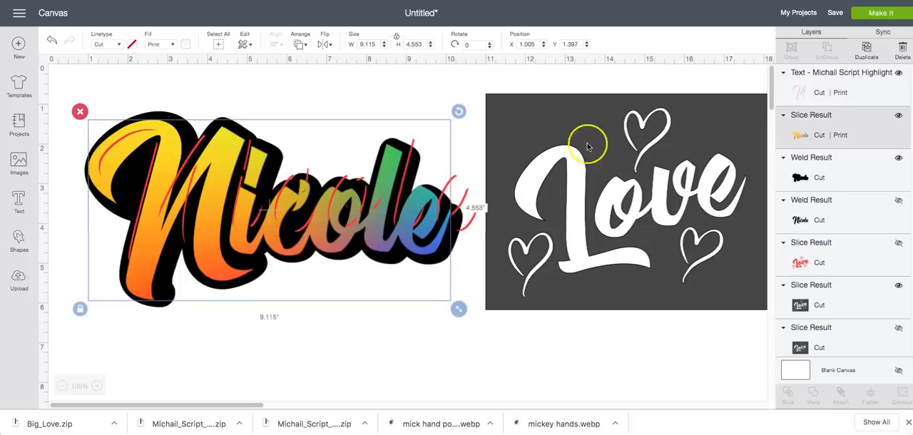
{"action": "left_click", "coordinate": [469, 212]}
{"action": "left_click_drag", "start_coordinate": [469, 228], "coordinate": [470, 370]}
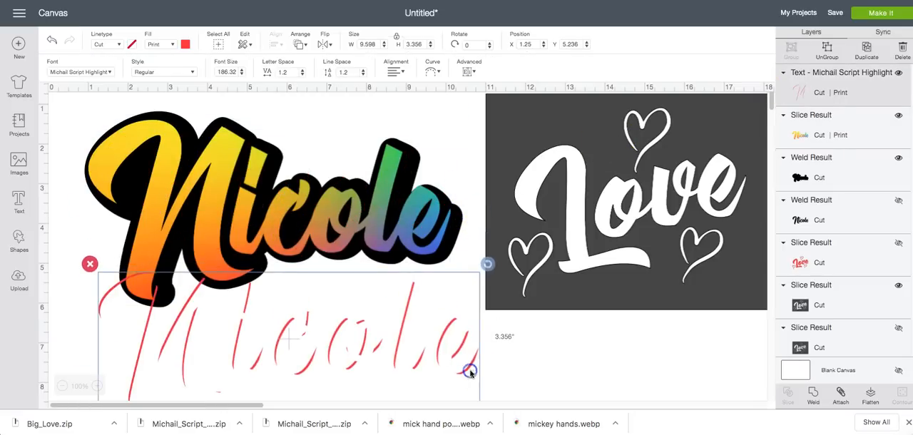
Ungroup the highlight text and fit the first letter's highlight over its rainbow letter at about 3.704 in wide
{"action": "left_click", "coordinate": [825, 47]}
{"action": "left_click", "coordinate": [187, 340]}
{"action": "left_click_drag", "start_coordinate": [187, 340], "coordinate": [186, 194]}
{"action": "left_click_drag", "start_coordinate": [227, 264], "coordinate": [251, 291]}
Set the print color of the first letter's highlight to white
{"action": "left_click", "coordinate": [186, 44]}
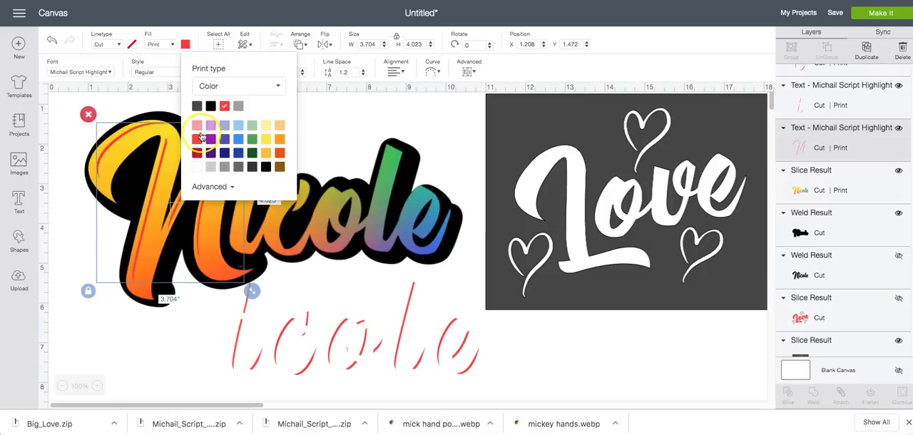
{"action": "left_click", "coordinate": [198, 168]}
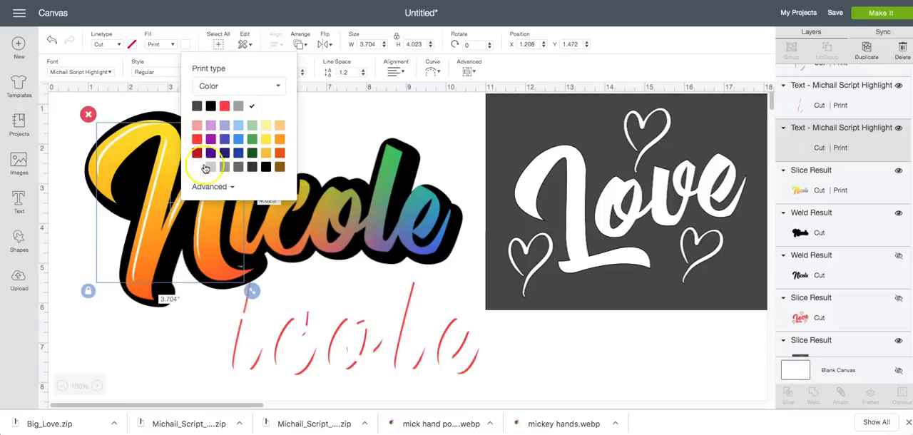
{"action": "left_click", "coordinate": [342, 122]}
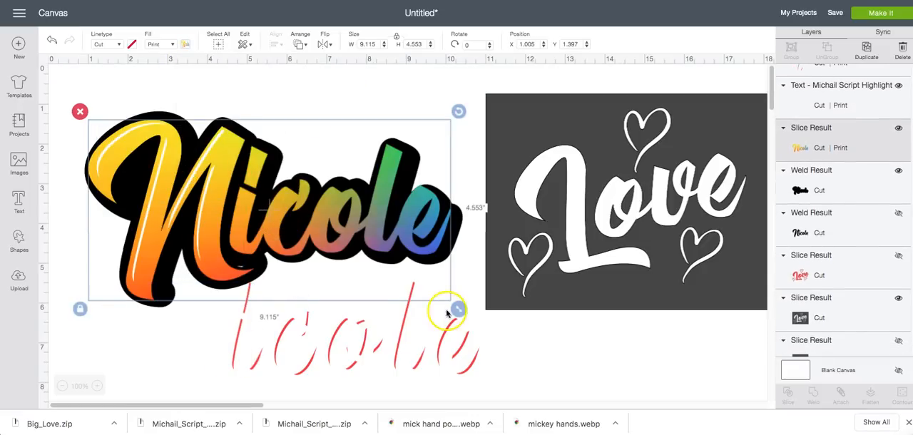
Try coloring the five remaining red letter highlights white together, and undo the color change
{"action": "left_click_drag", "start_coordinate": [509, 374], "coordinate": [179, 320]}
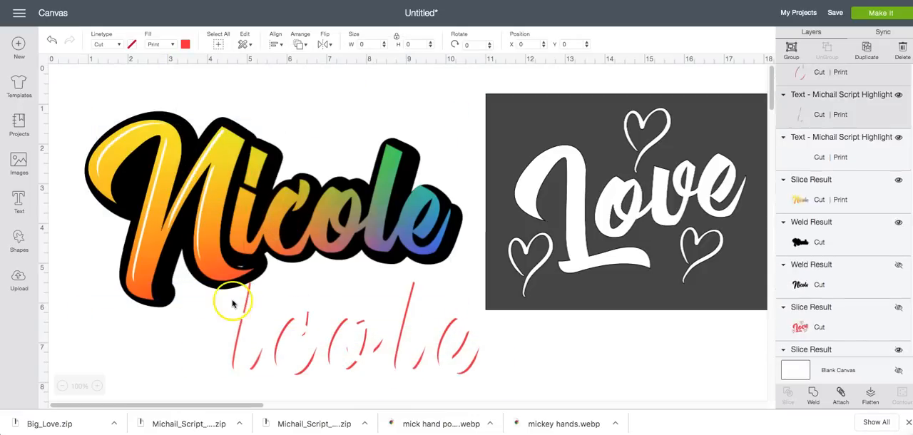
{"action": "left_click_drag", "start_coordinate": [232, 303], "coordinate": [238, 304]}
{"action": "left_click", "coordinate": [187, 44]}
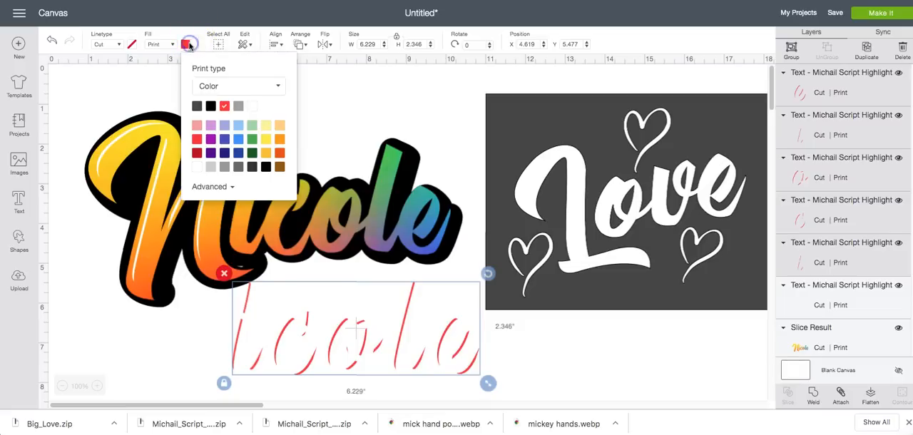
{"action": "left_click", "coordinate": [256, 109]}
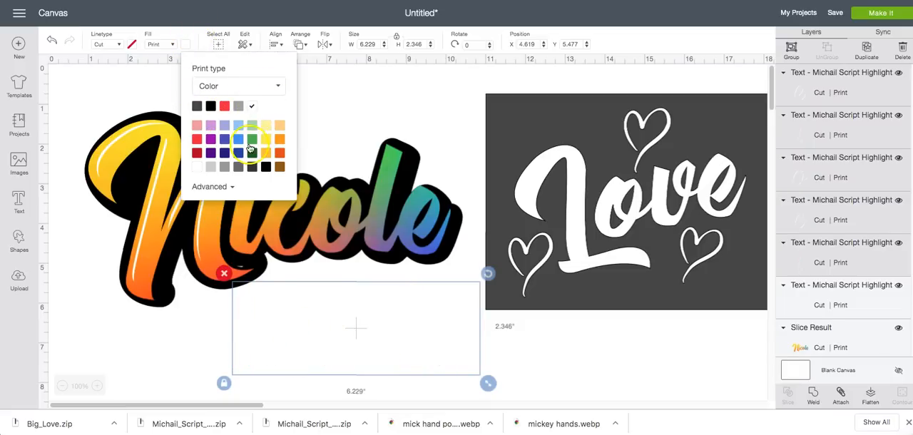
{"action": "left_click", "coordinate": [203, 327]}
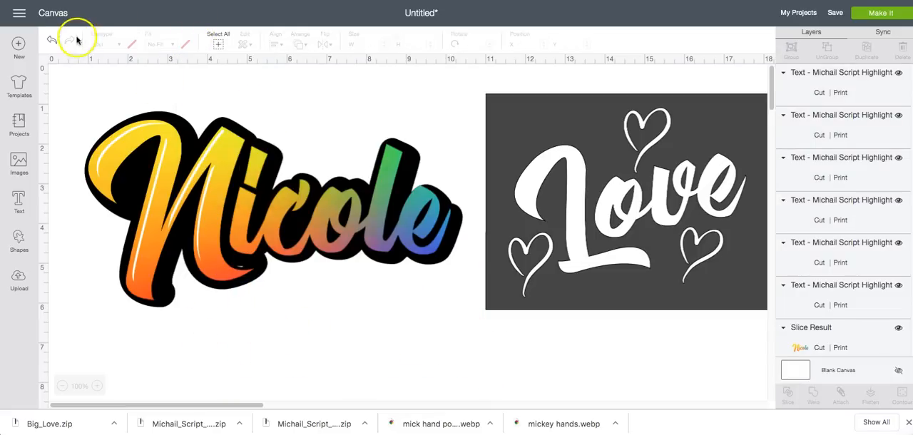
{"action": "left_click", "coordinate": [50, 42]}
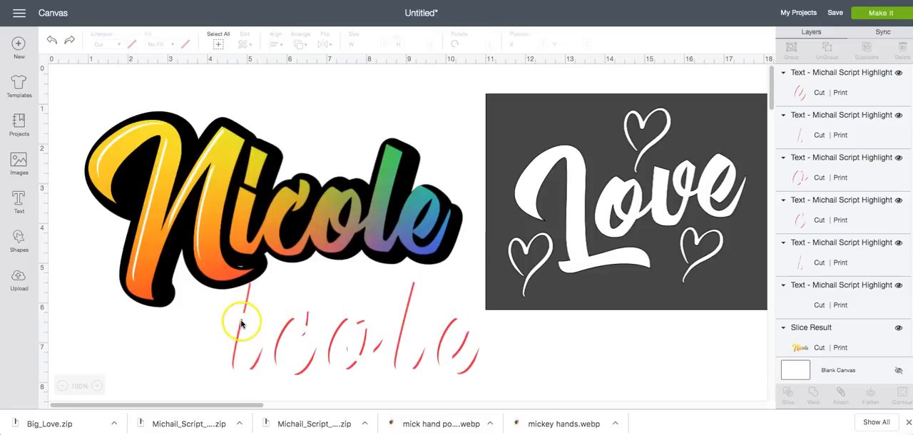
Fit the second letter's highlight over its rainbow letter at about 0.869 in wide, rotated about 2.57°, and color it white
{"action": "left_click", "coordinate": [241, 325]}
{"action": "left_click_drag", "start_coordinate": [241, 323], "coordinate": [244, 193]}
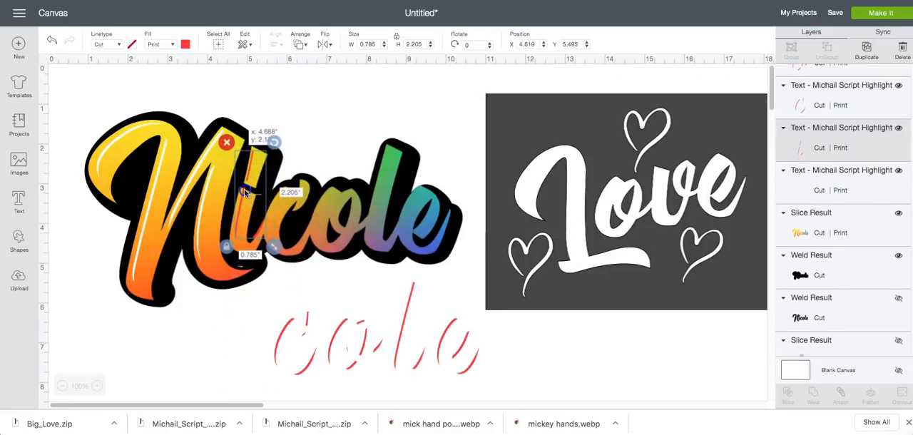
{"action": "left_click_drag", "start_coordinate": [274, 246], "coordinate": [277, 254]}
{"action": "left_click_drag", "start_coordinate": [277, 143], "coordinate": [279, 147]}
{"action": "left_click", "coordinate": [187, 45]}
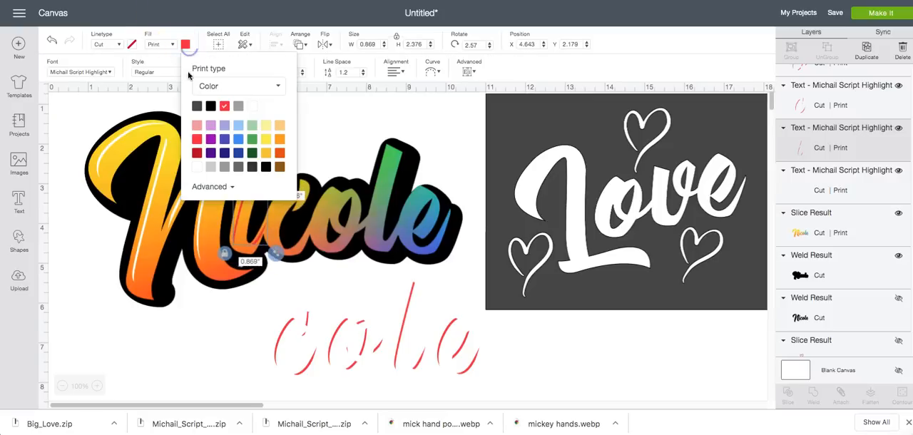
Fit the third letter's highlight over its rainbow letter at about 1.109 in wide and color it white
{"action": "left_click", "coordinate": [298, 373]}
{"action": "left_click_drag", "start_coordinate": [301, 375], "coordinate": [322, 264]}
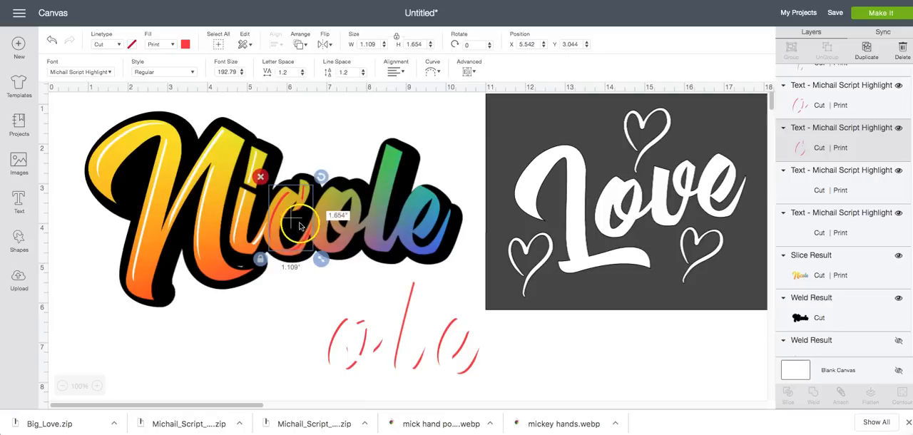
{"action": "left_click", "coordinate": [186, 45]}
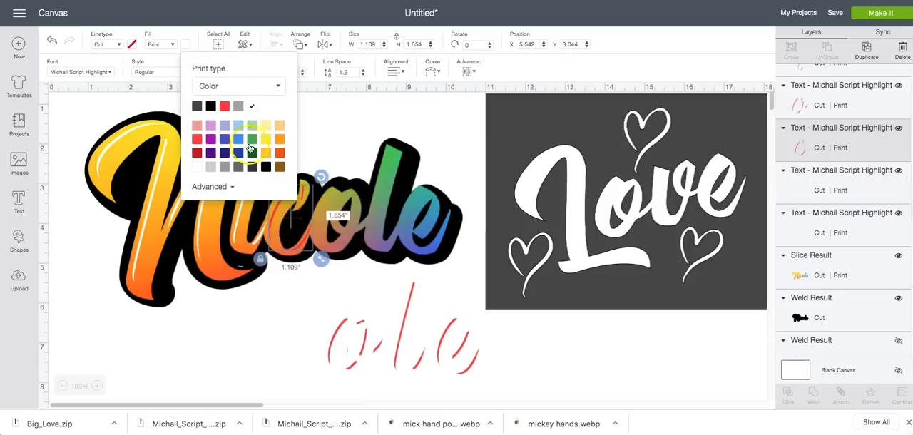
Fit the fourth letter's highlight over its rainbow letter at about 1.467 in wide, rotated about 3.82°, and color it white
{"action": "left_click", "coordinate": [334, 371]}
{"action": "left_click_drag", "start_coordinate": [348, 372], "coordinate": [378, 254]}
{"action": "left_click_drag", "start_coordinate": [379, 185], "coordinate": [382, 188]}
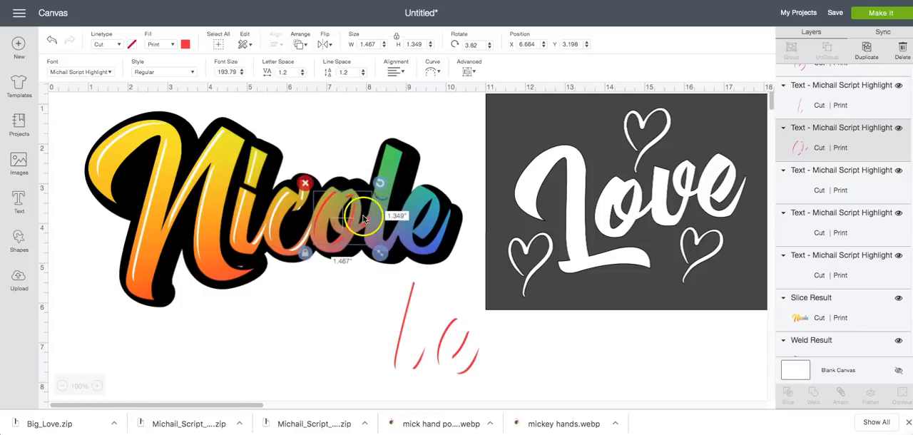
{"action": "left_click", "coordinate": [186, 47]}
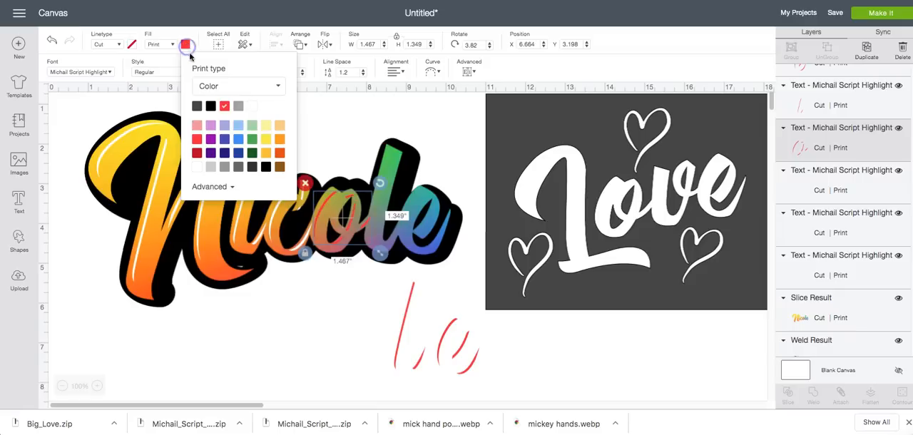
{"action": "left_click", "coordinate": [252, 106]}
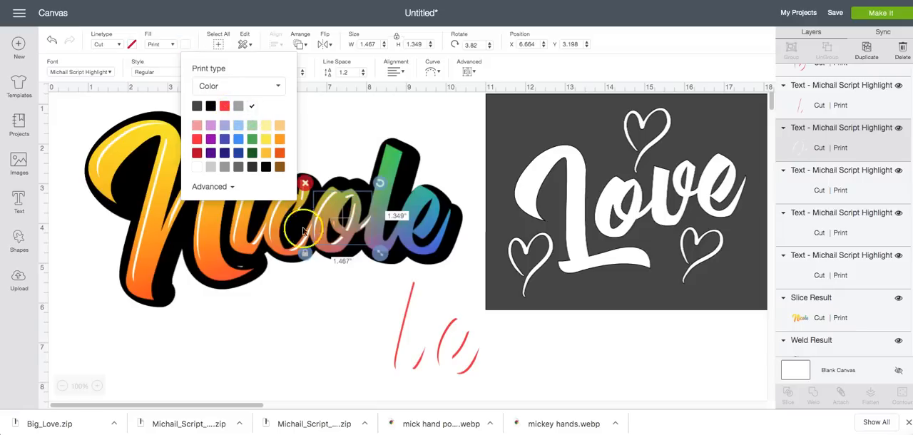
Fit the fifth letter's highlight over its rainbow letter at about 0.846 in wide and color it white
{"action": "left_click", "coordinate": [397, 344]}
{"action": "left_click_drag", "start_coordinate": [398, 343], "coordinate": [373, 220]}
{"action": "left_click_drag", "start_coordinate": [409, 248], "coordinate": [411, 256]}
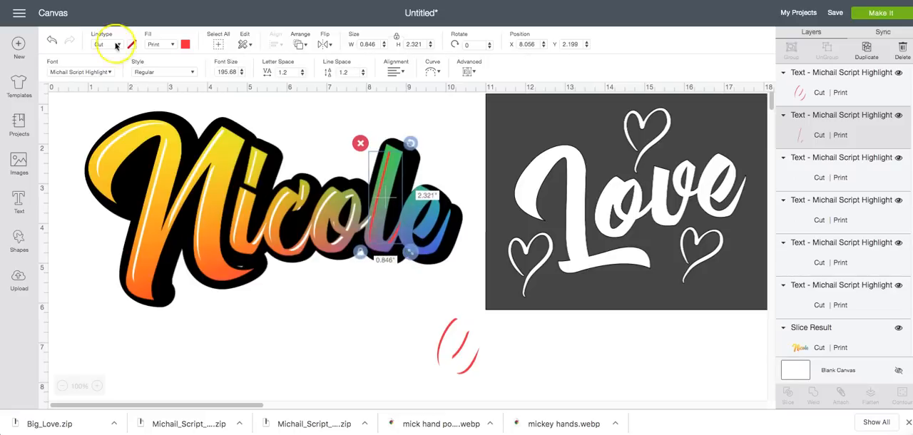
{"action": "left_click", "coordinate": [186, 44]}
{"action": "left_click", "coordinate": [252, 106]}
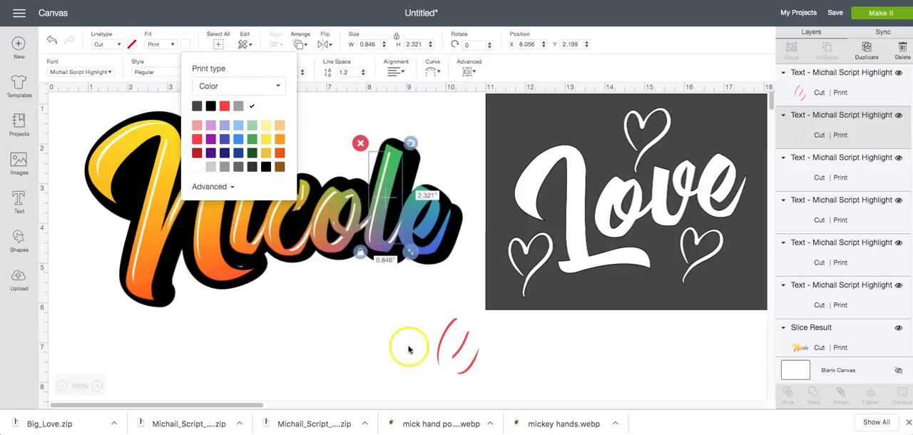
Fit the last letter's highlight over its rainbow letter at about 1.113 in wide and color it white
{"action": "left_click", "coordinate": [440, 353]}
{"action": "left_click_drag", "start_coordinate": [438, 350], "coordinate": [405, 221]}
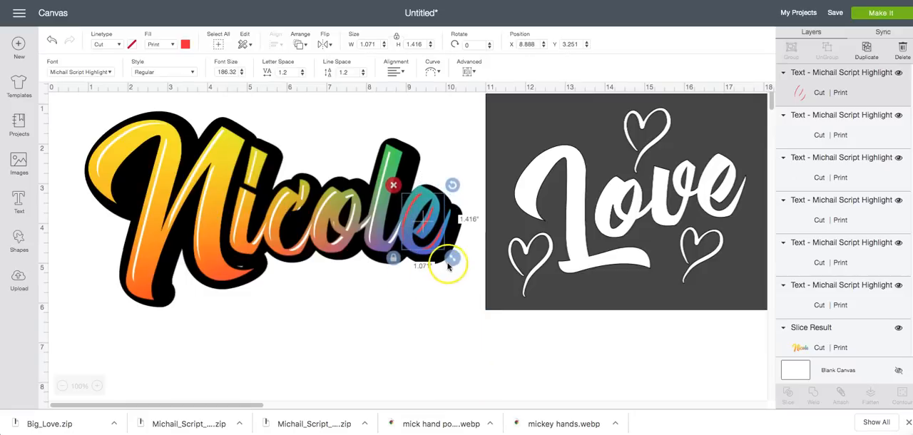
{"action": "left_click_drag", "start_coordinate": [451, 266], "coordinate": [454, 268]}
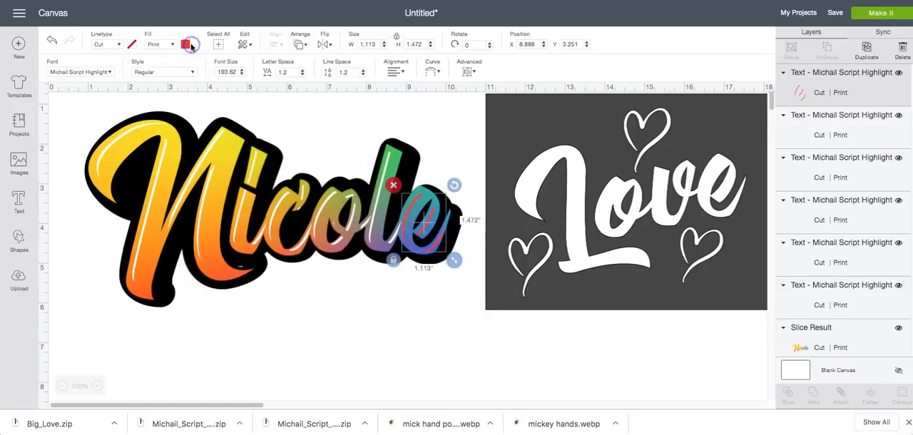
{"action": "left_click", "coordinate": [188, 45]}
{"action": "left_click", "coordinate": [378, 316]}
Nudge the black outline slightly up and left behind the rainbow name, to about X 0.806, Y 1.125
{"action": "left_click", "coordinate": [452, 264]}
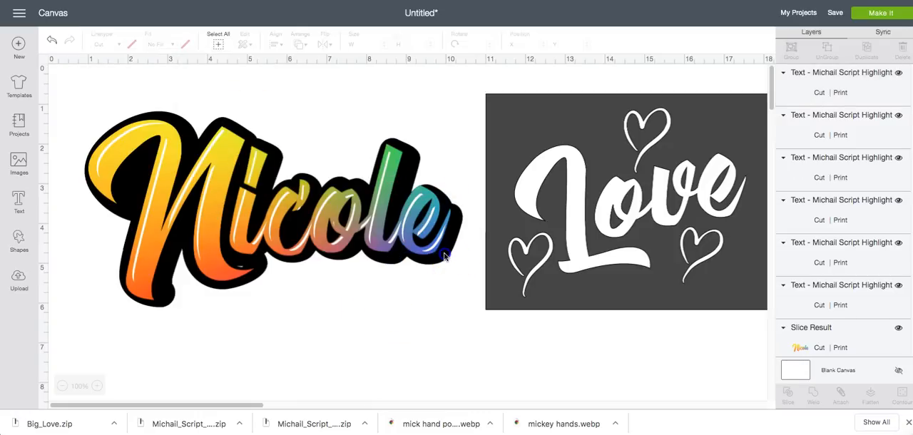
{"action": "left_click", "coordinate": [443, 257]}
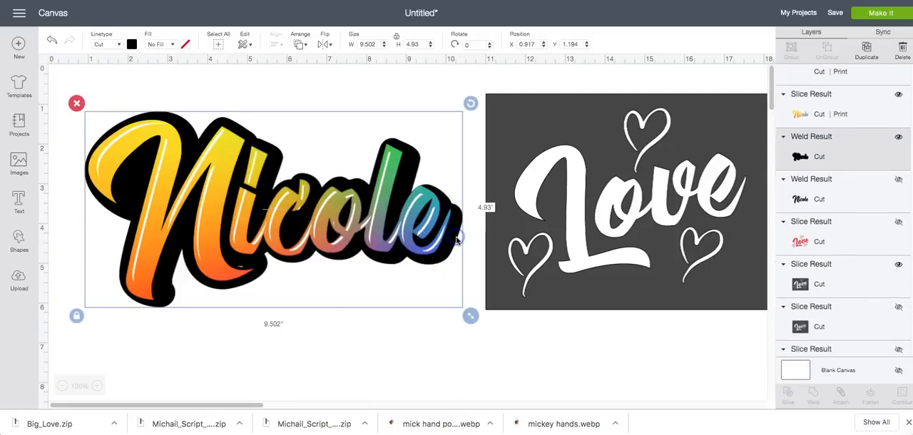
{"action": "left_click_drag", "start_coordinate": [456, 241], "coordinate": [453, 237]}
{"action": "left_click", "coordinate": [438, 369]}
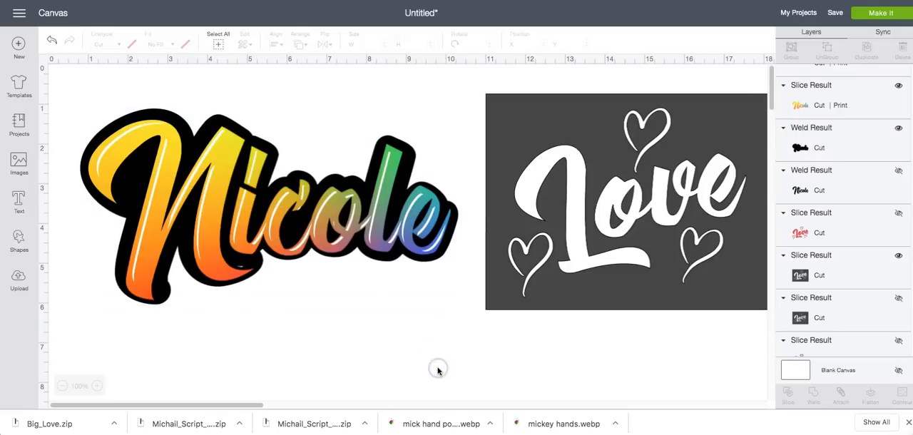
Weld the six white Michail Script Highlight text layers into one shape
{"action": "scroll", "coordinate": [884, 214], "scroll_direction": "up", "scroll_amount": 5}
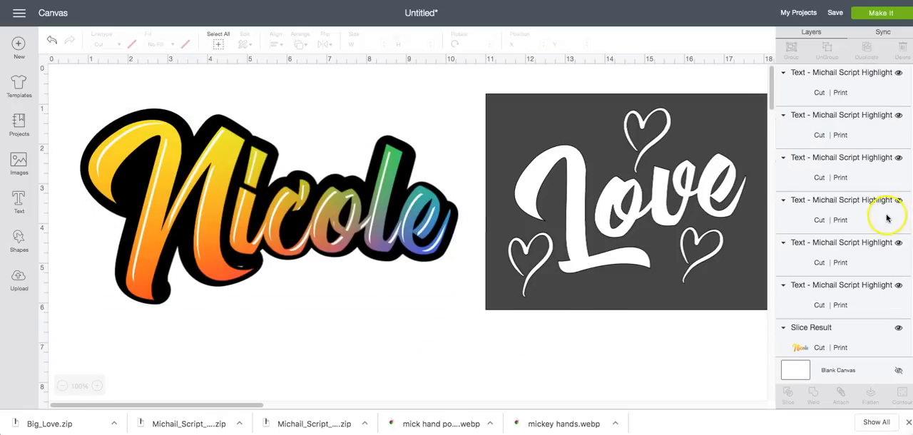
{"action": "left_click", "coordinate": [813, 89]}
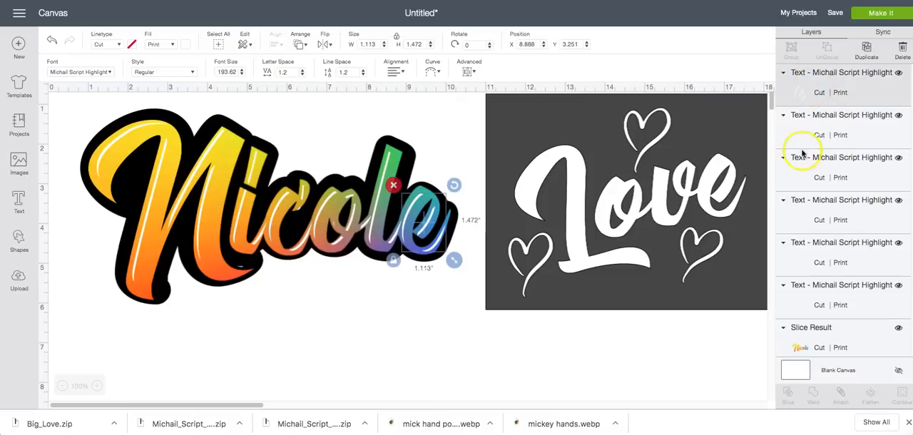
{"action": "left_click", "coordinate": [804, 136]}
{"action": "left_click", "coordinate": [808, 177]}
{"action": "left_click", "coordinate": [803, 216]}
{"action": "left_click", "coordinate": [807, 261], "text": "shift"}
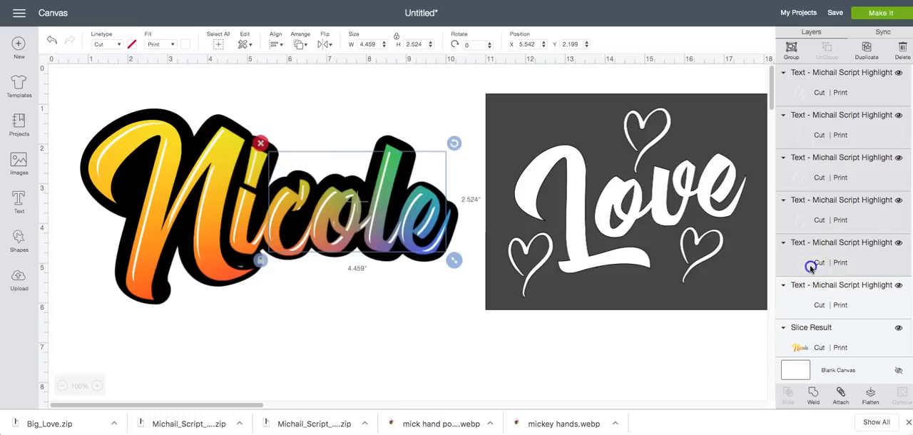
{"action": "left_click", "coordinate": [809, 301], "text": "shift"}
{"action": "left_click", "coordinate": [813, 396]}
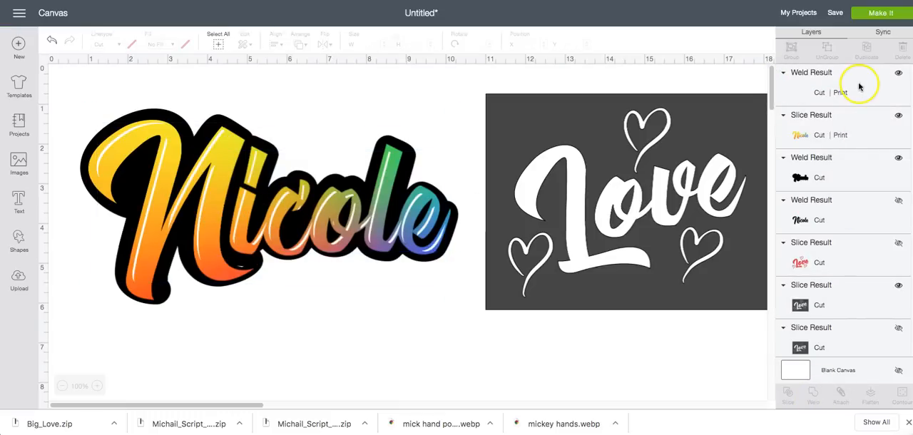
Flatten the name's white highlights, rainbow letters and black outline into one printable image, and hide the Love stencil
{"action": "left_click", "coordinate": [452, 333]}
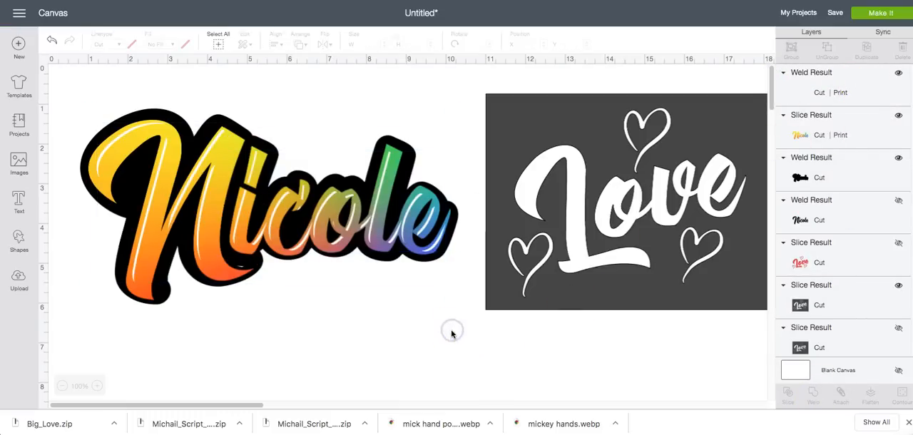
{"action": "left_click_drag", "start_coordinate": [58, 80], "coordinate": [467, 345]}
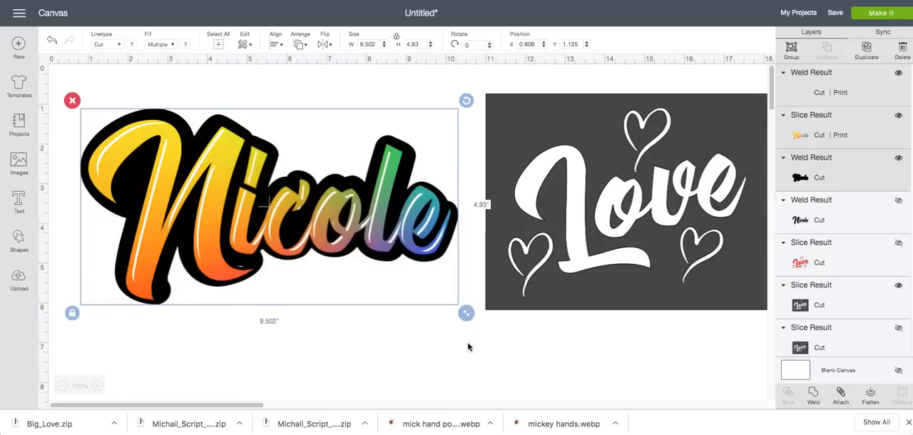
{"action": "left_click", "coordinate": [870, 396]}
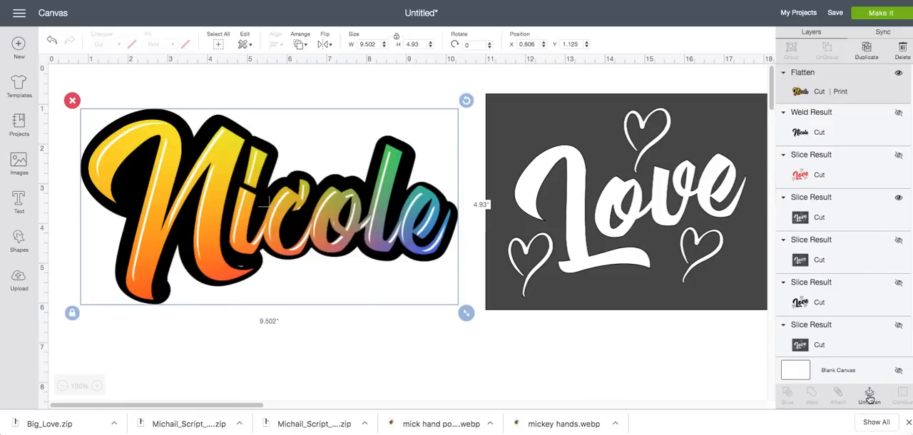
{"action": "left_click", "coordinate": [747, 163]}
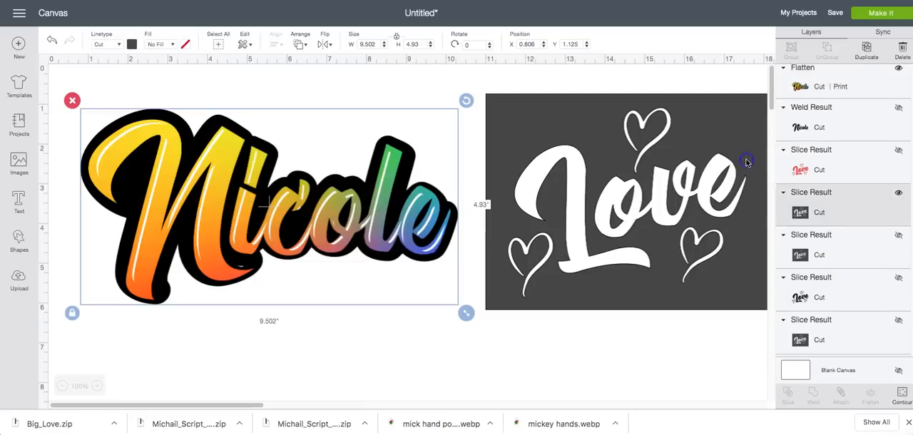
{"action": "left_click", "coordinate": [898, 195]}
Set the flattened name's width to 10.5 in and try to send the project to mat preparation
{"action": "left_click", "coordinate": [333, 199]}
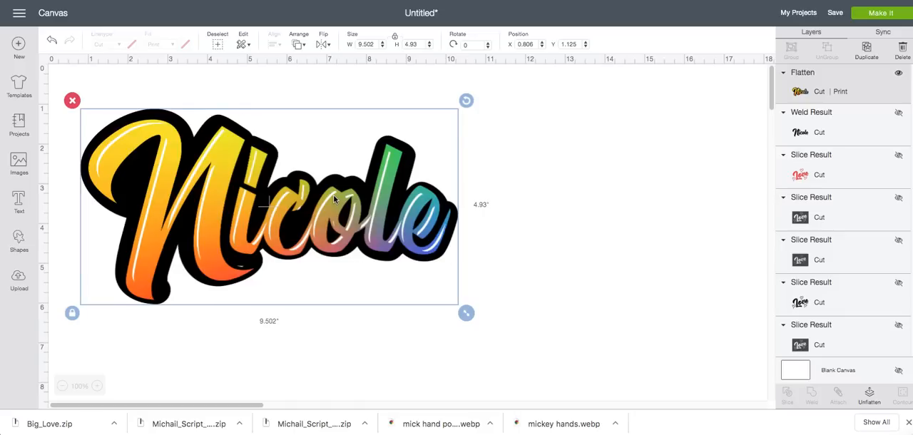
{"action": "left_click", "coordinate": [366, 43]}
{"action": "type", "text": "10.5"}
{"action": "key", "text": "Return"}
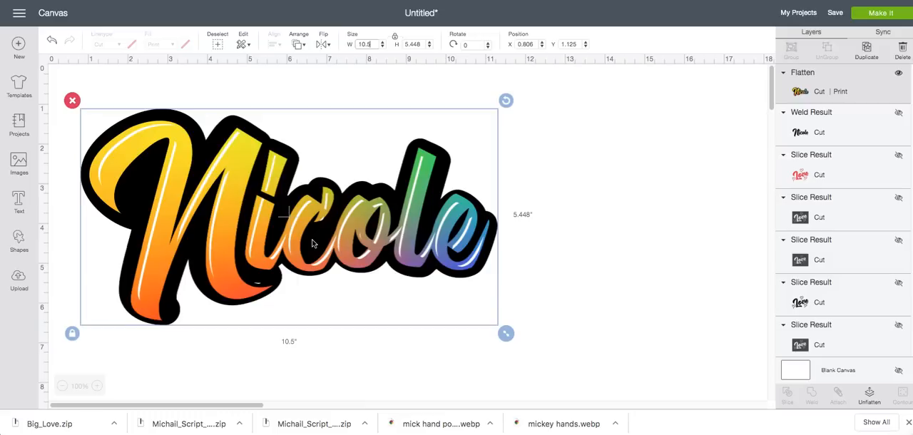
{"action": "left_click", "coordinate": [881, 13]}
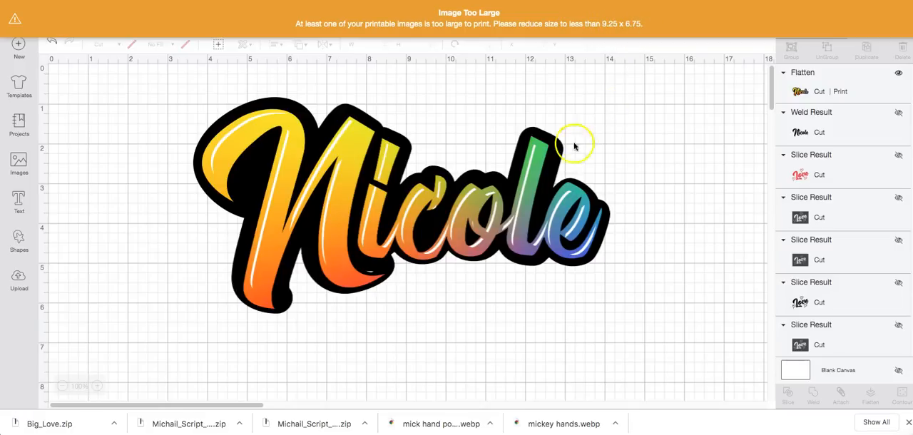
Set the flattened name's height to 9.25 in
{"action": "left_click", "coordinate": [549, 167]}
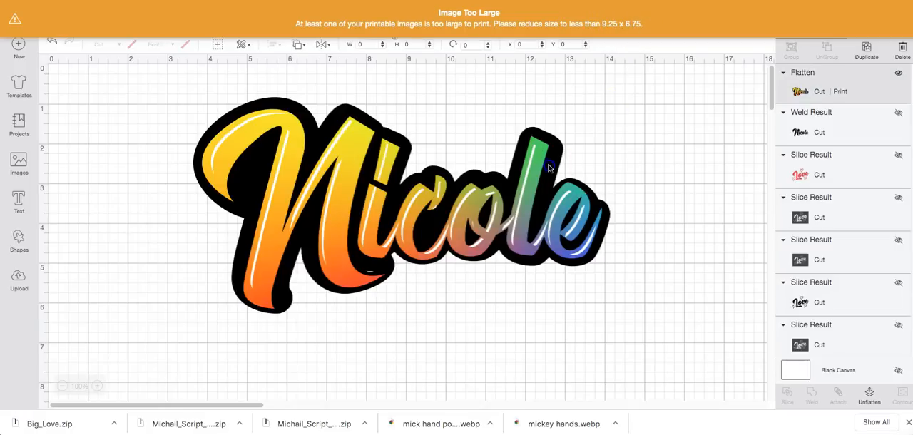
{"action": "left_click", "coordinate": [413, 45]}
{"action": "type", "text": "9.25"}
{"action": "key", "text": "Return"}
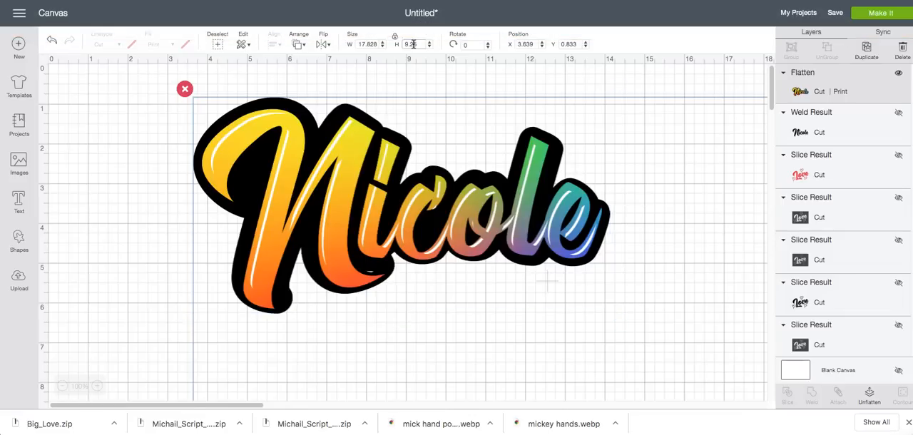
{"action": "left_click", "coordinate": [406, 45]}
Set the flattened name's width to 9.25 in, keeping its proportions
{"action": "left_click", "coordinate": [367, 45]}
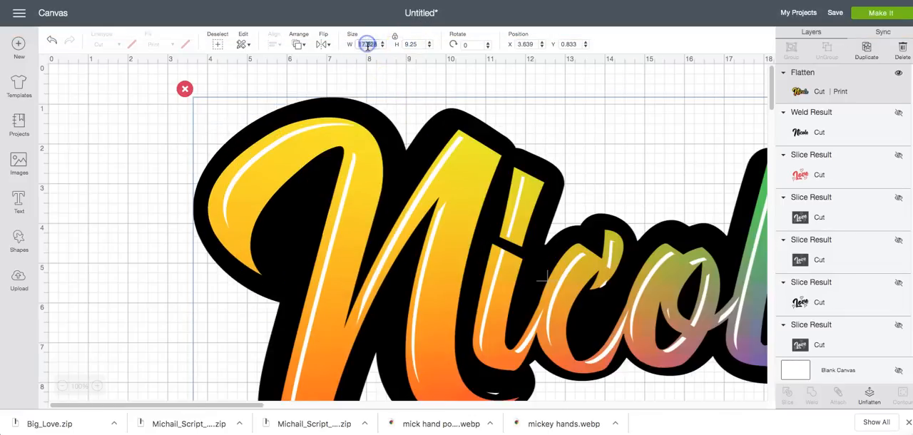
{"action": "type", "text": "9.25"}
{"action": "key", "text": "Return"}
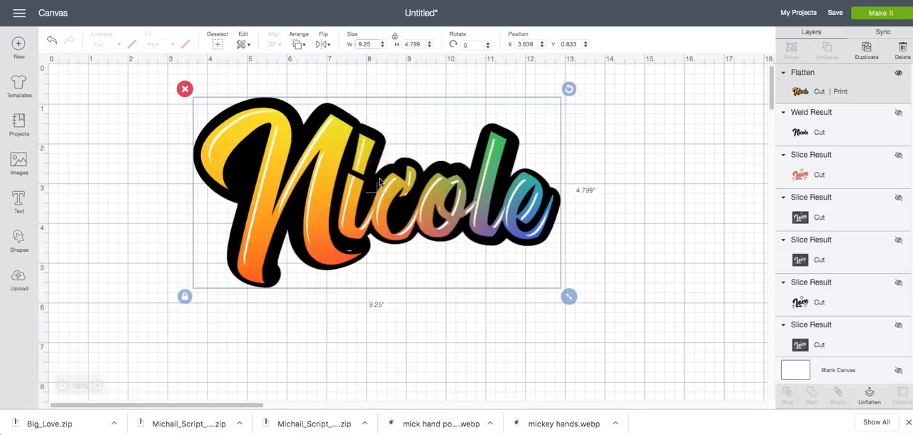
{"action": "left_click", "coordinate": [415, 44]}
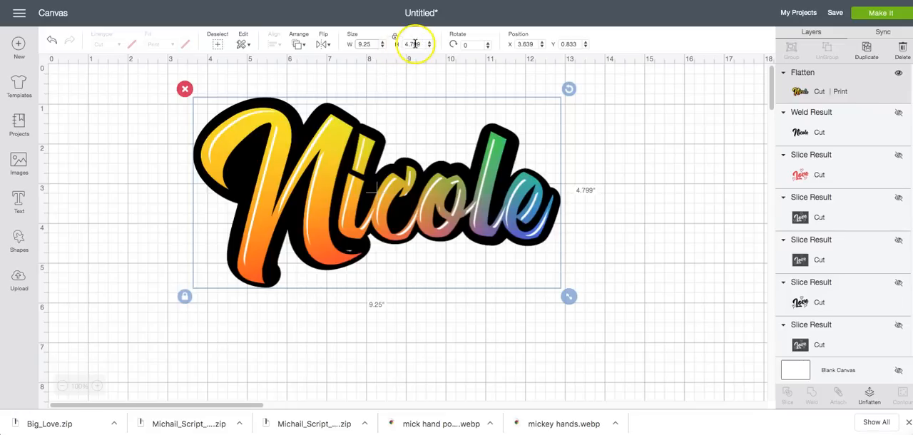
Preview the flattened name on the print-and-cut mat, and return to the canvas
{"action": "left_click", "coordinate": [874, 14]}
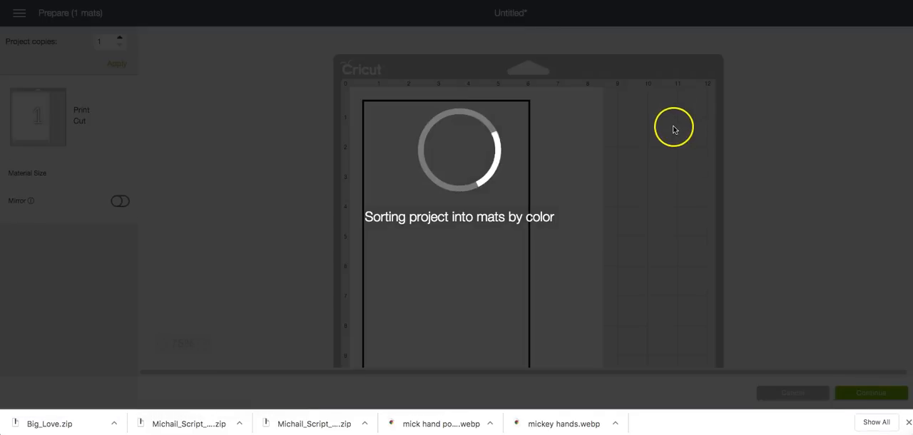
{"action": "scroll", "coordinate": [603, 199], "scroll_direction": "down", "scroll_amount": 3}
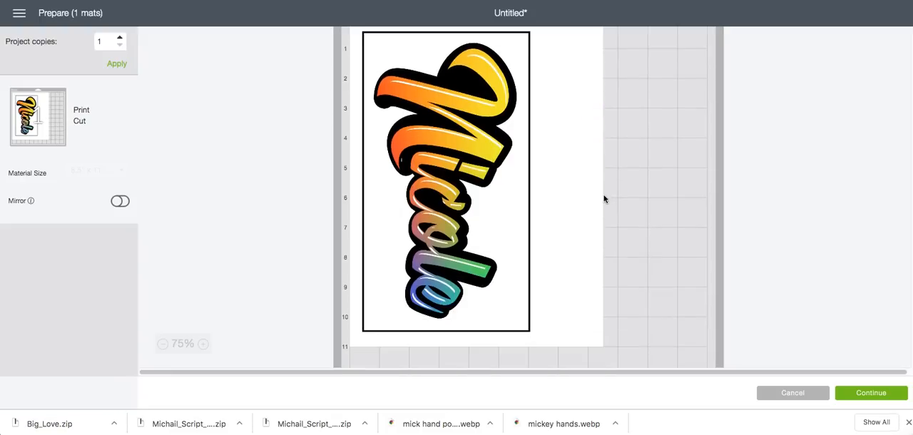
{"action": "scroll", "coordinate": [603, 199], "scroll_direction": "up", "scroll_amount": 1}
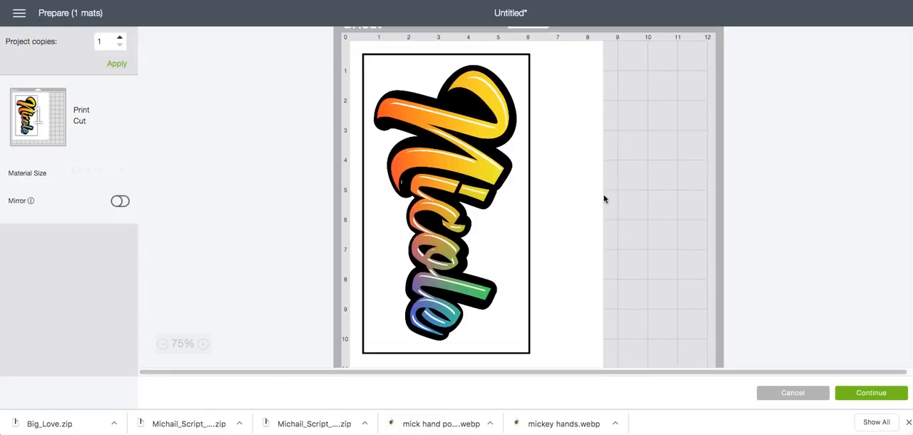
{"action": "scroll", "coordinate": [603, 199], "scroll_direction": "down", "scroll_amount": 2}
{"action": "left_click", "coordinate": [774, 393]}
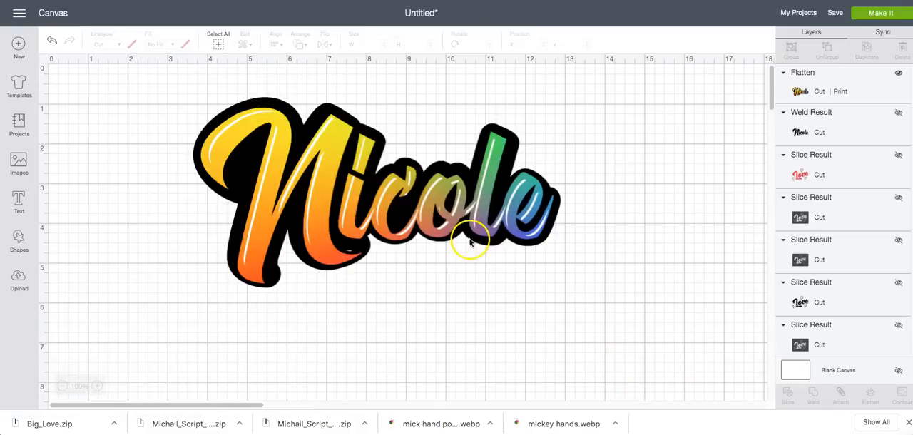
Show the Love stencil again and place it beside the name, at about X 10.486, Y 1.014, with the name at about X 0.611, Y 0.694
{"action": "left_click", "coordinate": [900, 199]}
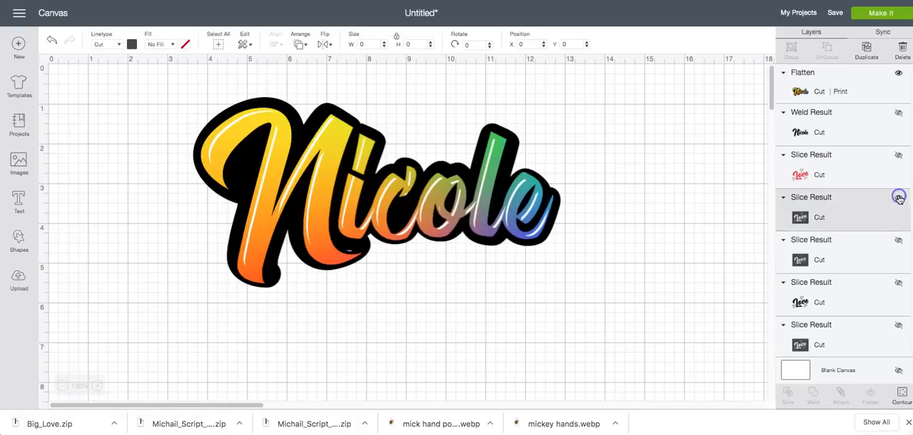
{"action": "left_click_drag", "start_coordinate": [580, 298], "coordinate": [613, 358]}
{"action": "left_click_drag", "start_coordinate": [387, 215], "coordinate": [260, 206]}
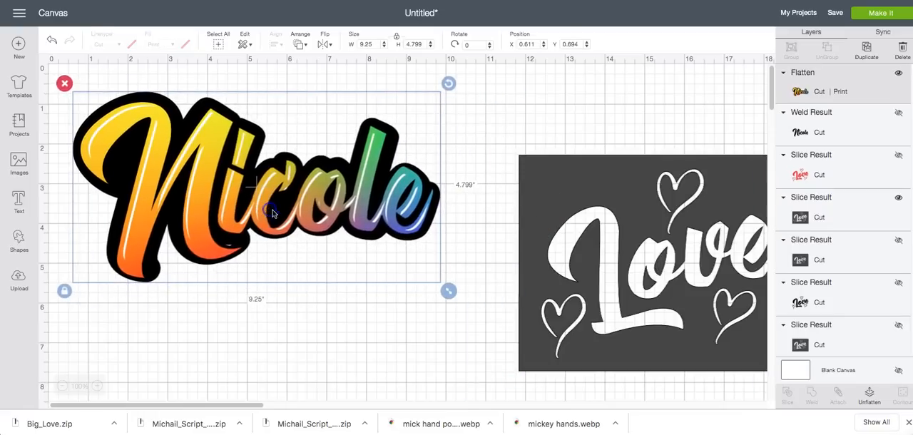
{"action": "left_click", "coordinate": [510, 236]}
{"action": "left_click_drag", "start_coordinate": [535, 233], "coordinate": [481, 183]}
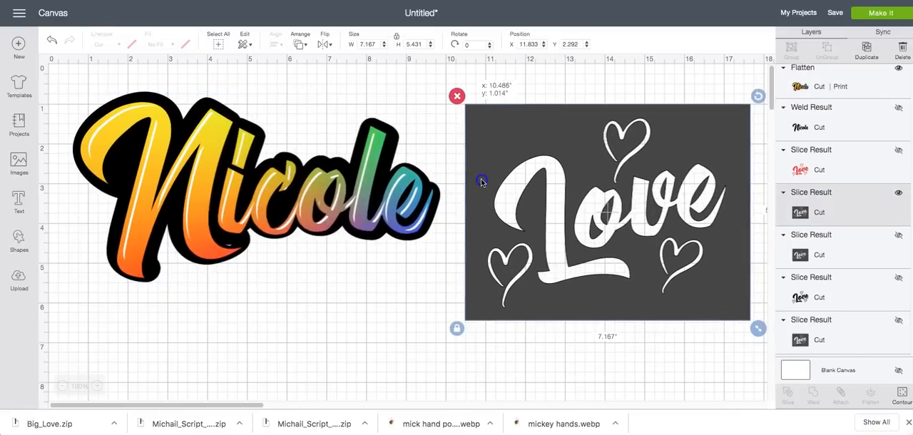